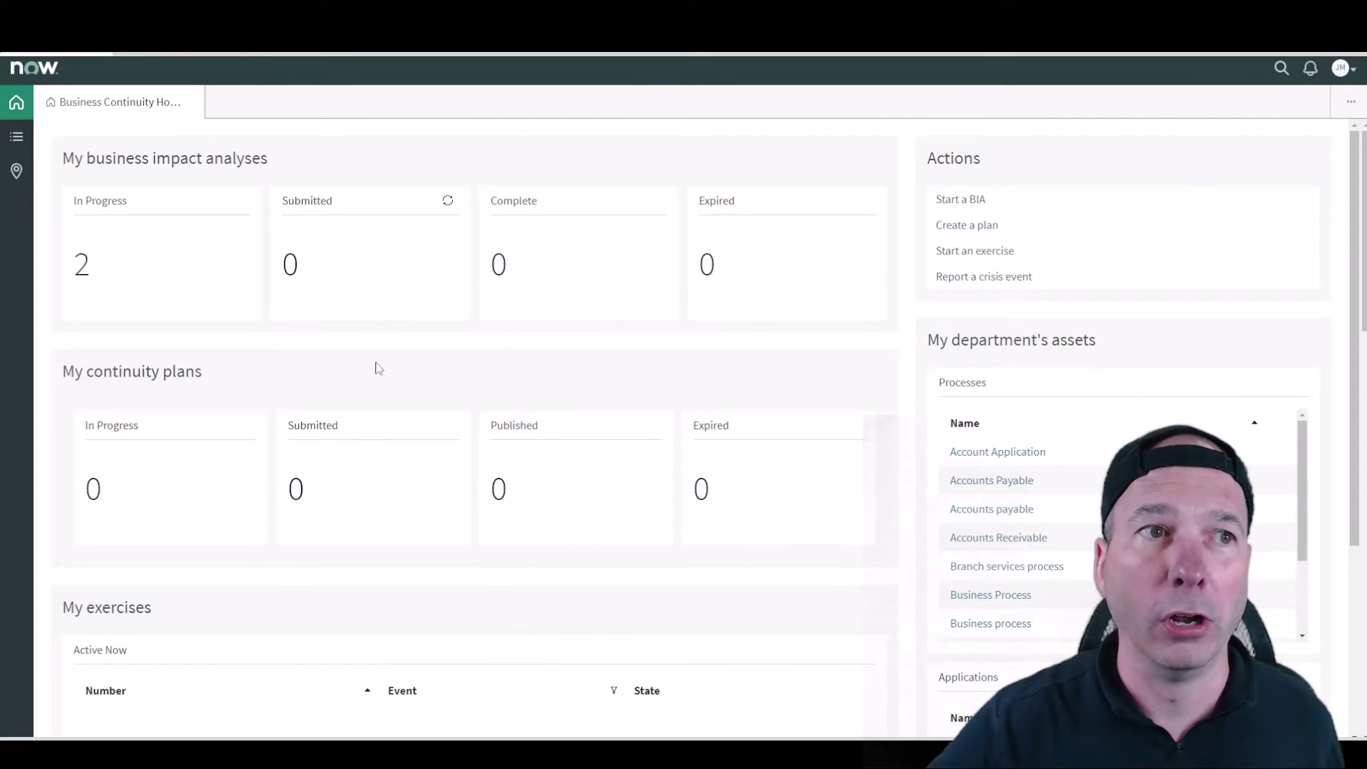
Step: Open the Demo Continuity Plan record from the In Draft list of continuity plans
left_click(18, 143)
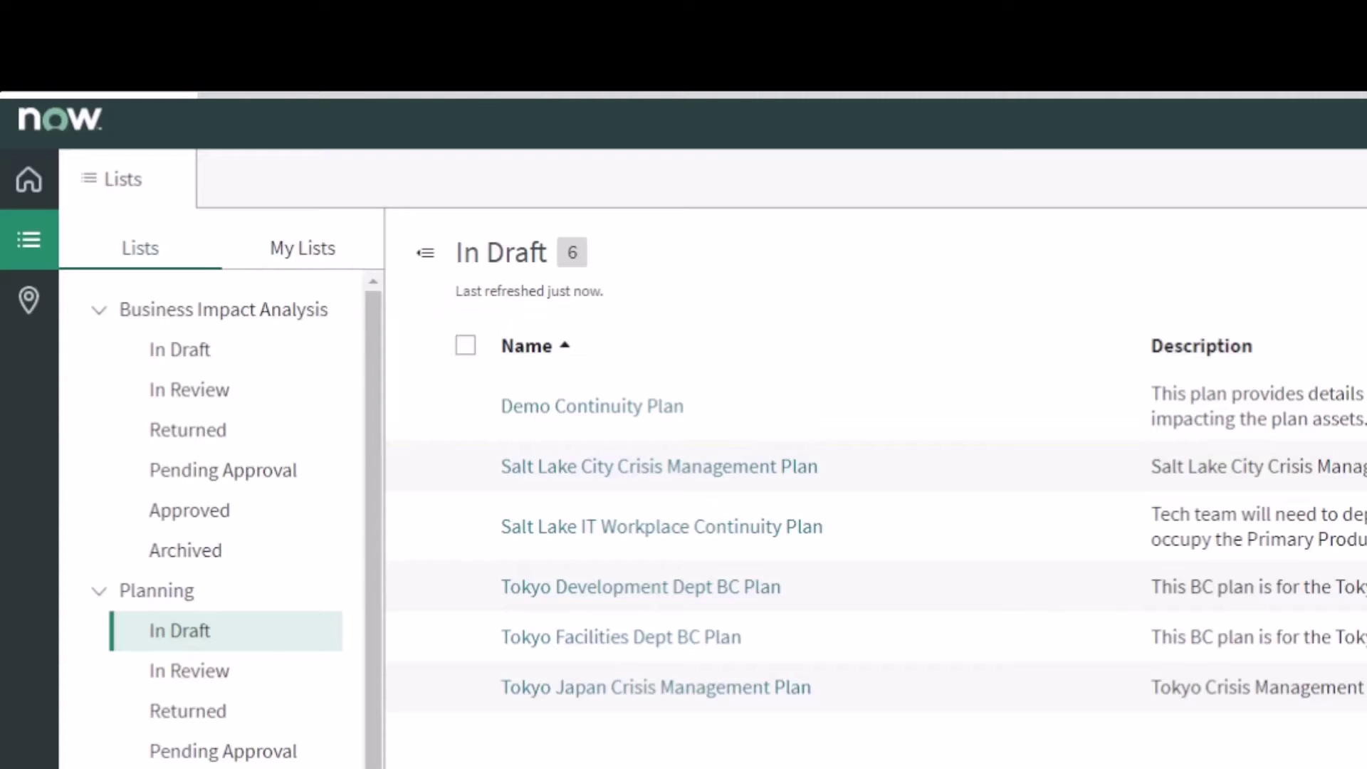
left_click(599, 406)
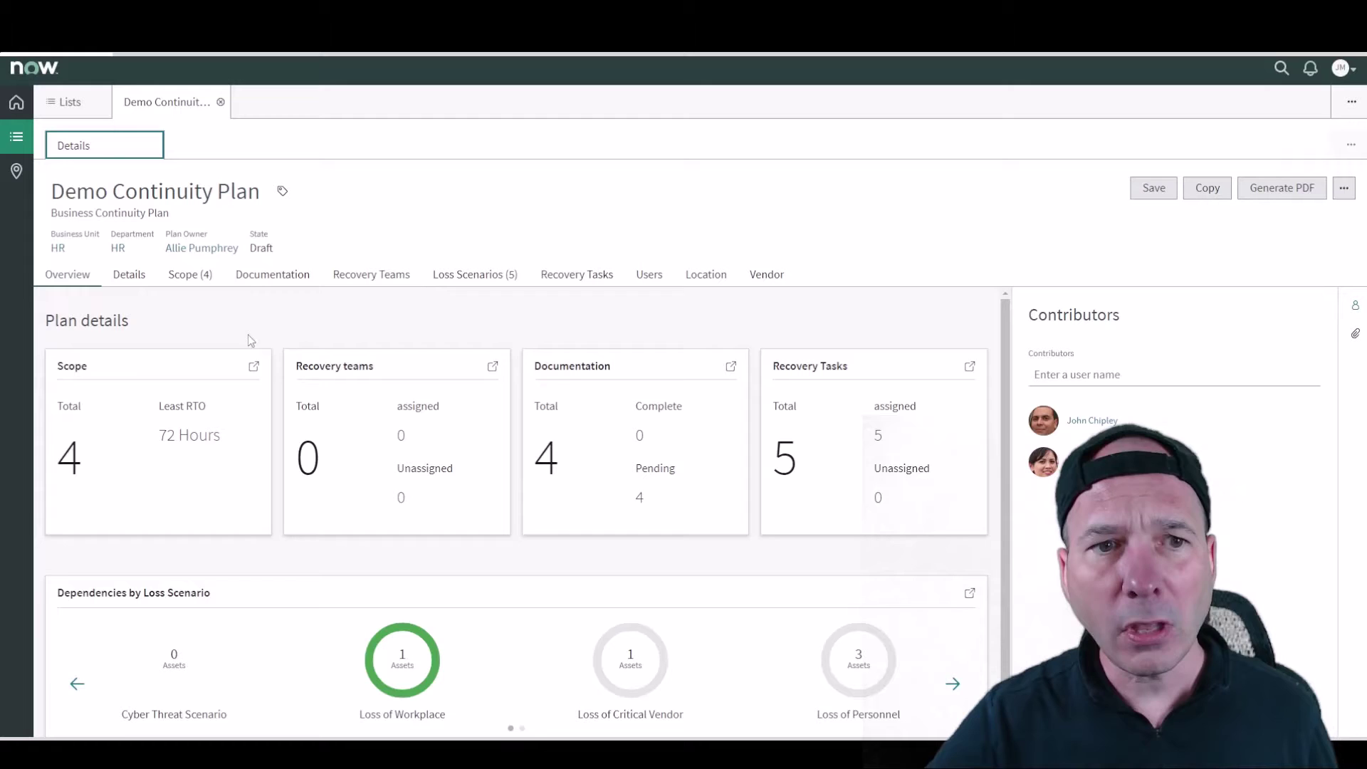
scroll(251, 341, "down", 1)
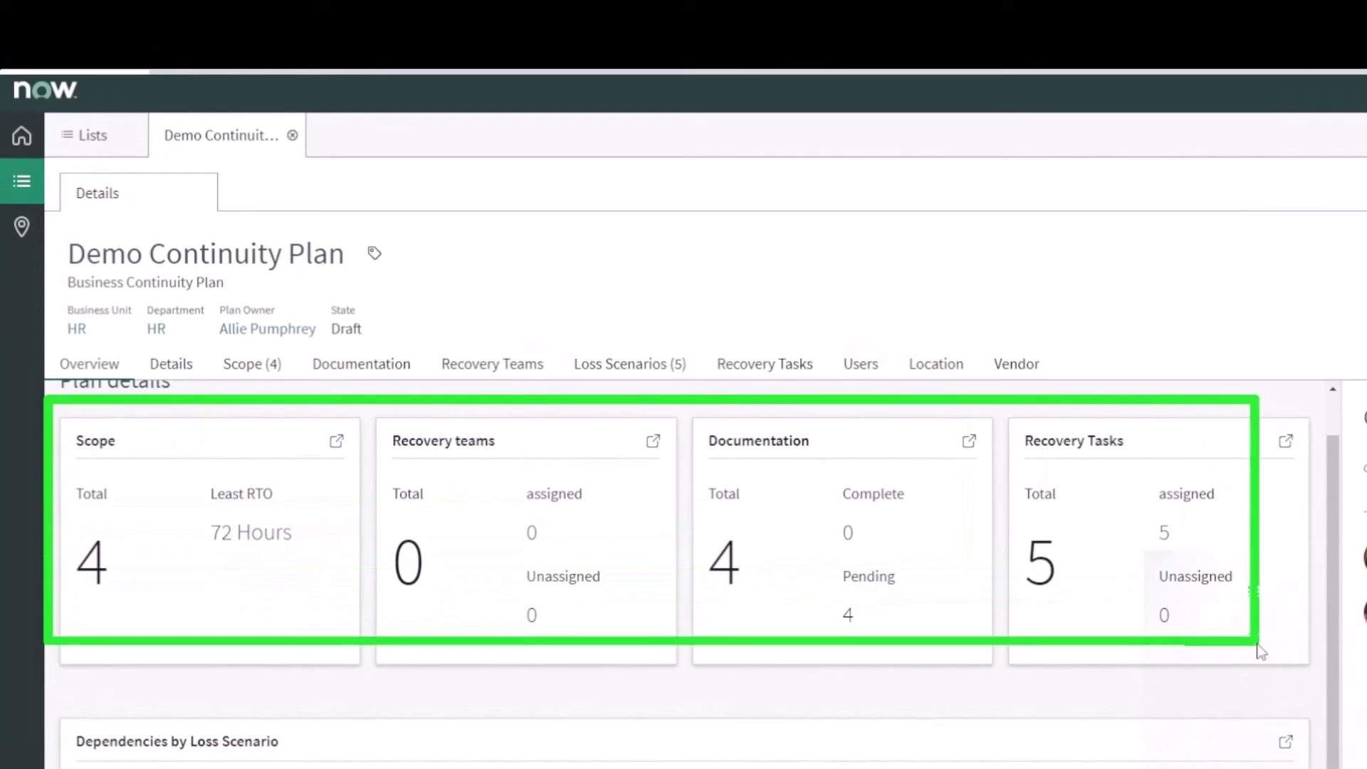
left_click_drag(1260, 652, 1317, 683)
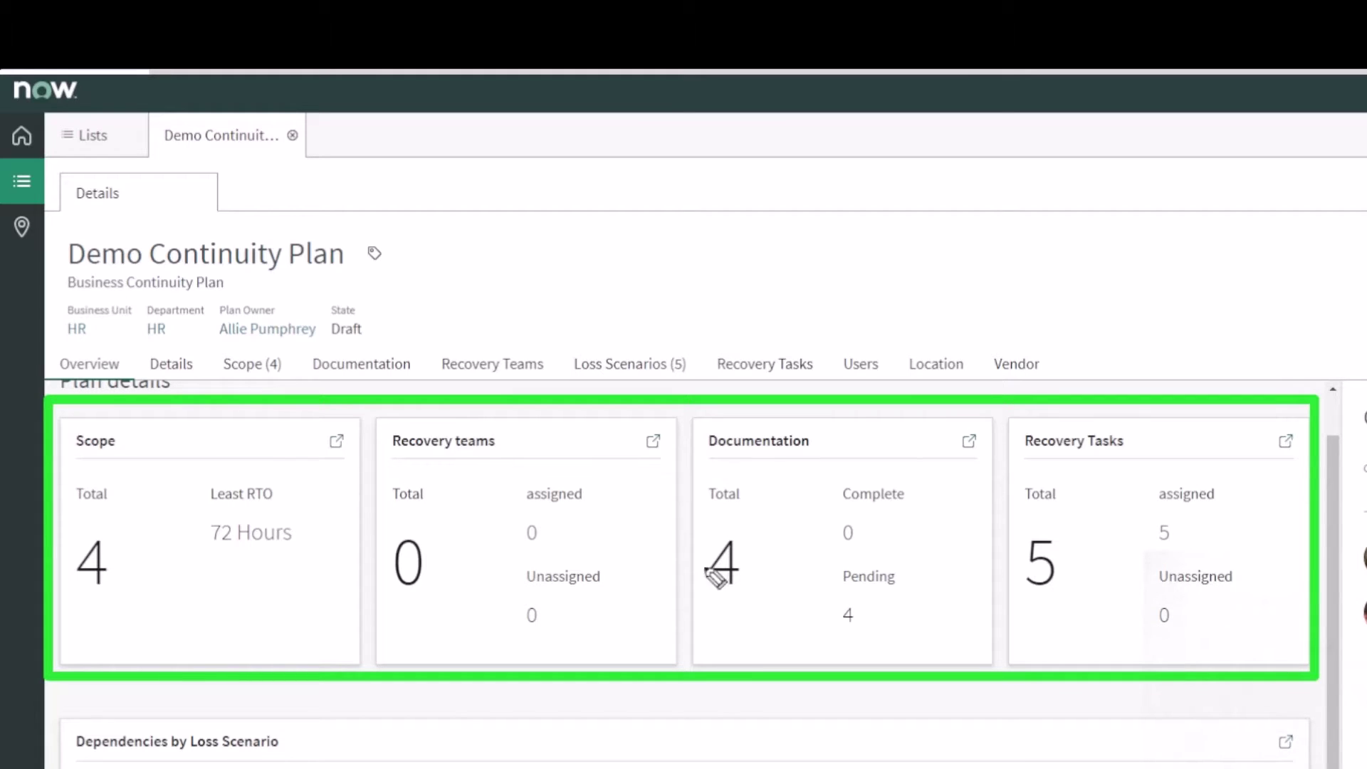
mouse_move(317, 603)
left_mouse_down()
mouse_move(251, 564)
mouse_move(277, 563)
left_mouse_up()
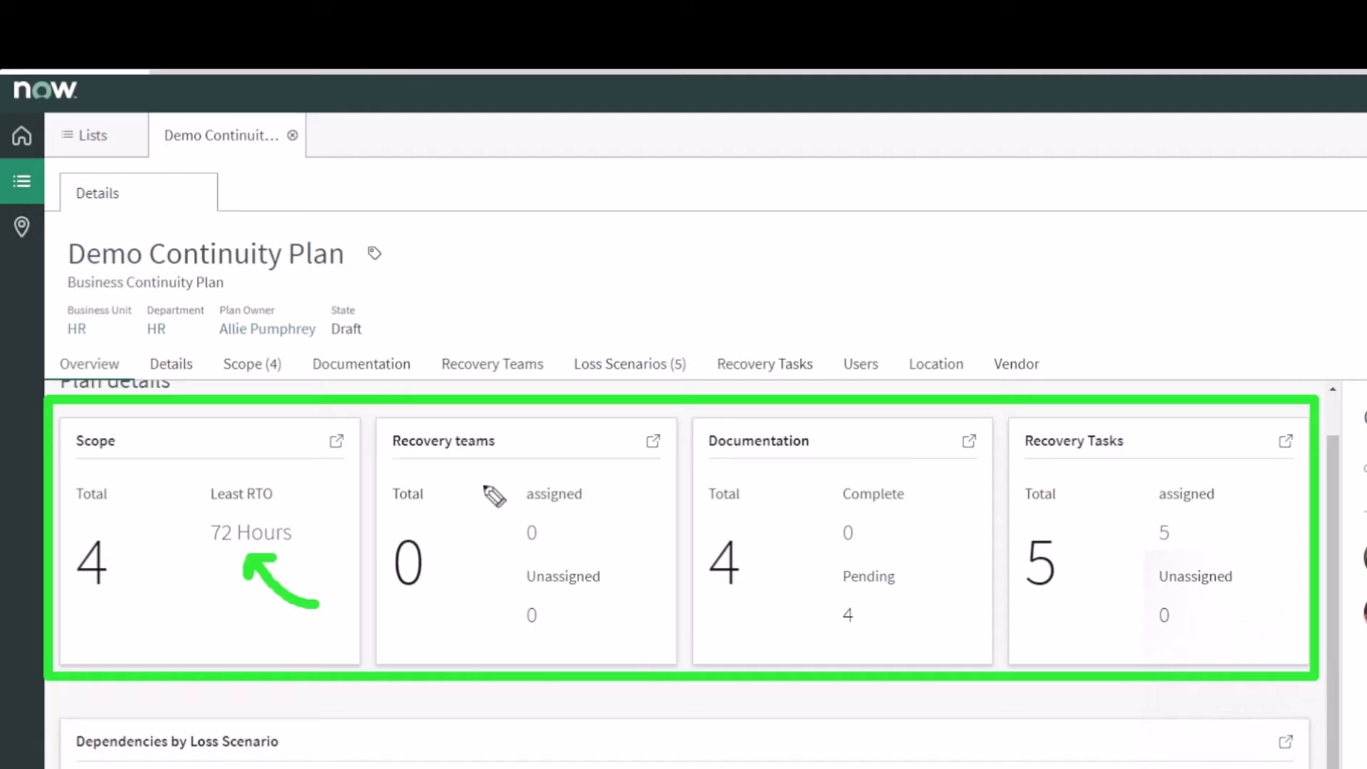
mouse_move(500, 530)
left_mouse_down()
mouse_move(473, 471)
mouse_move(453, 498)
mouse_move(499, 481)
left_mouse_up()
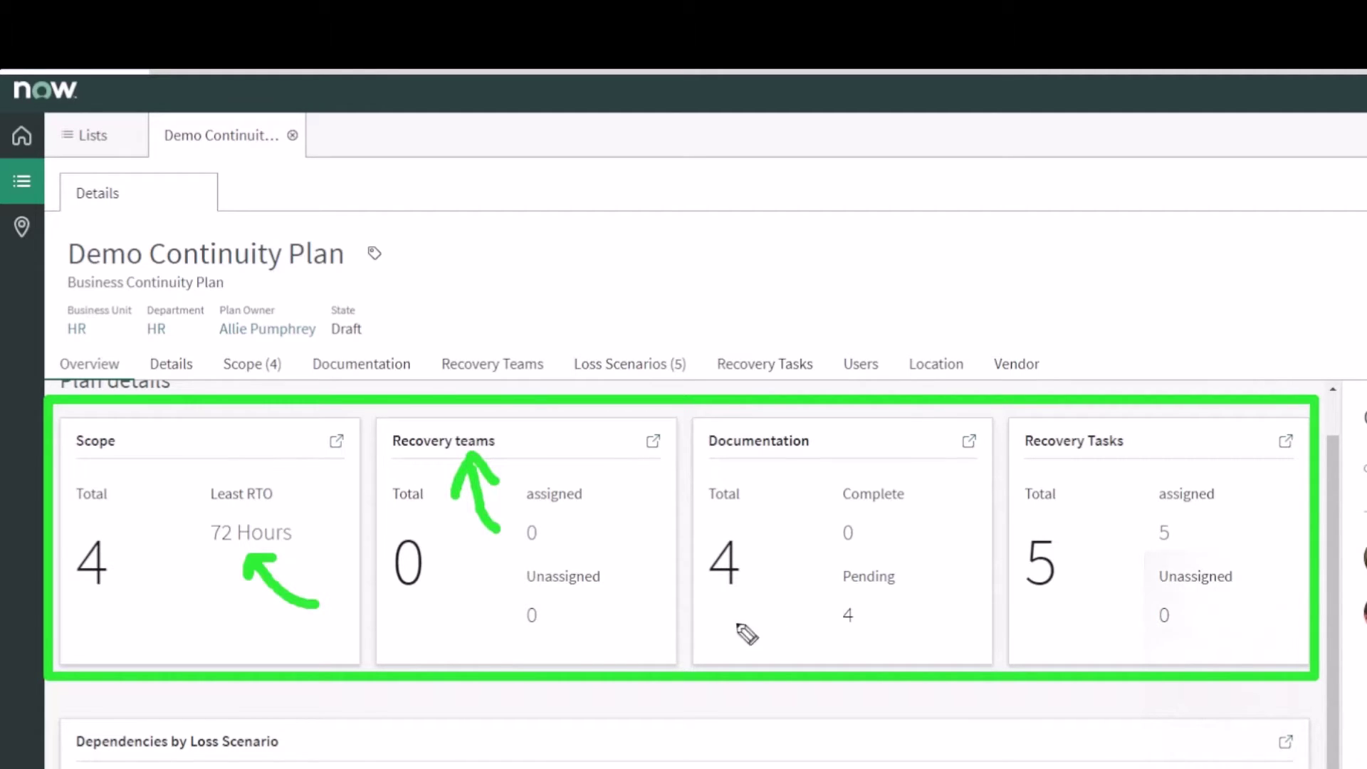
mouse_move(775, 525)
left_mouse_down()
mouse_move(695, 609)
mouse_move(767, 507)
left_mouse_up()
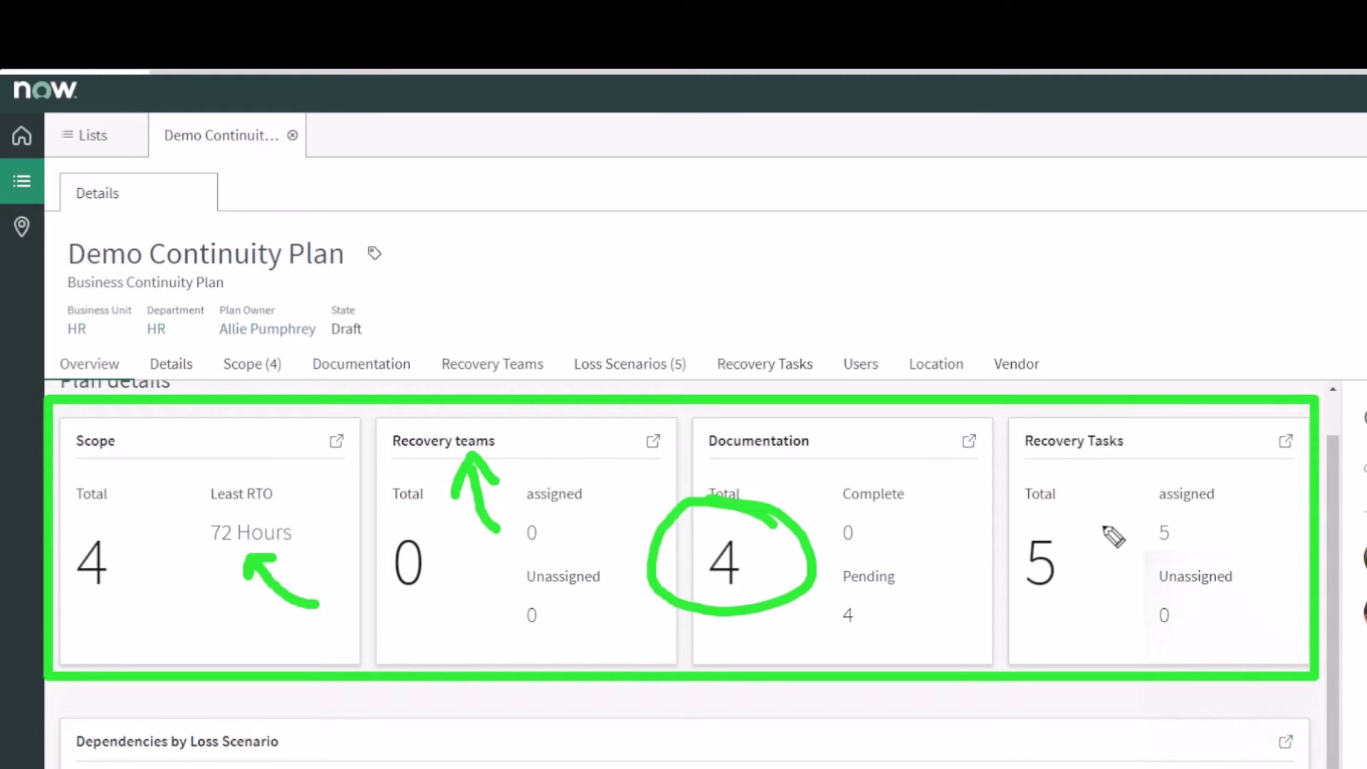
mouse_move(1120, 532)
left_mouse_down()
mouse_move(984, 602)
mouse_move(1110, 519)
mouse_move(1020, 533)
left_mouse_up()
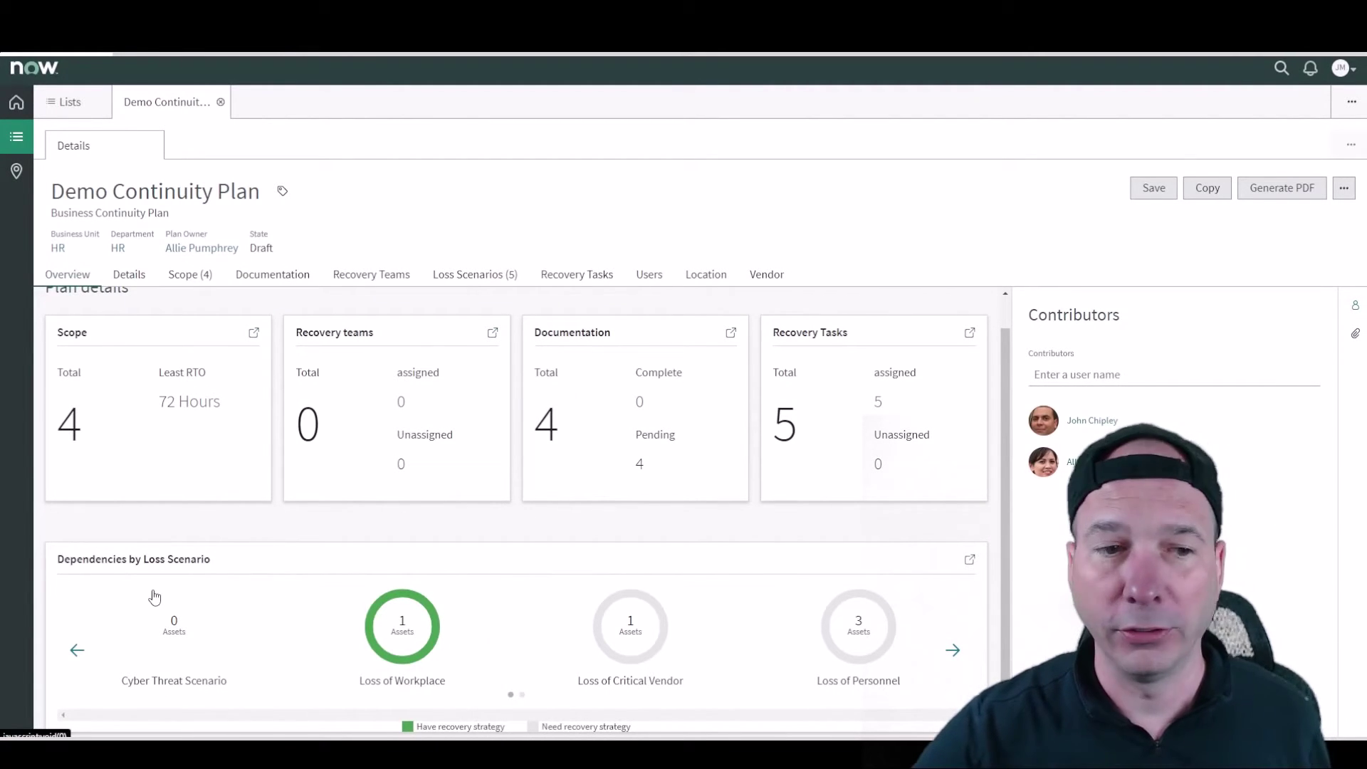
mouse_move(41, 530)
left_mouse_down()
mouse_move(57, 552)
mouse_move(939, 702)
left_mouse_up()
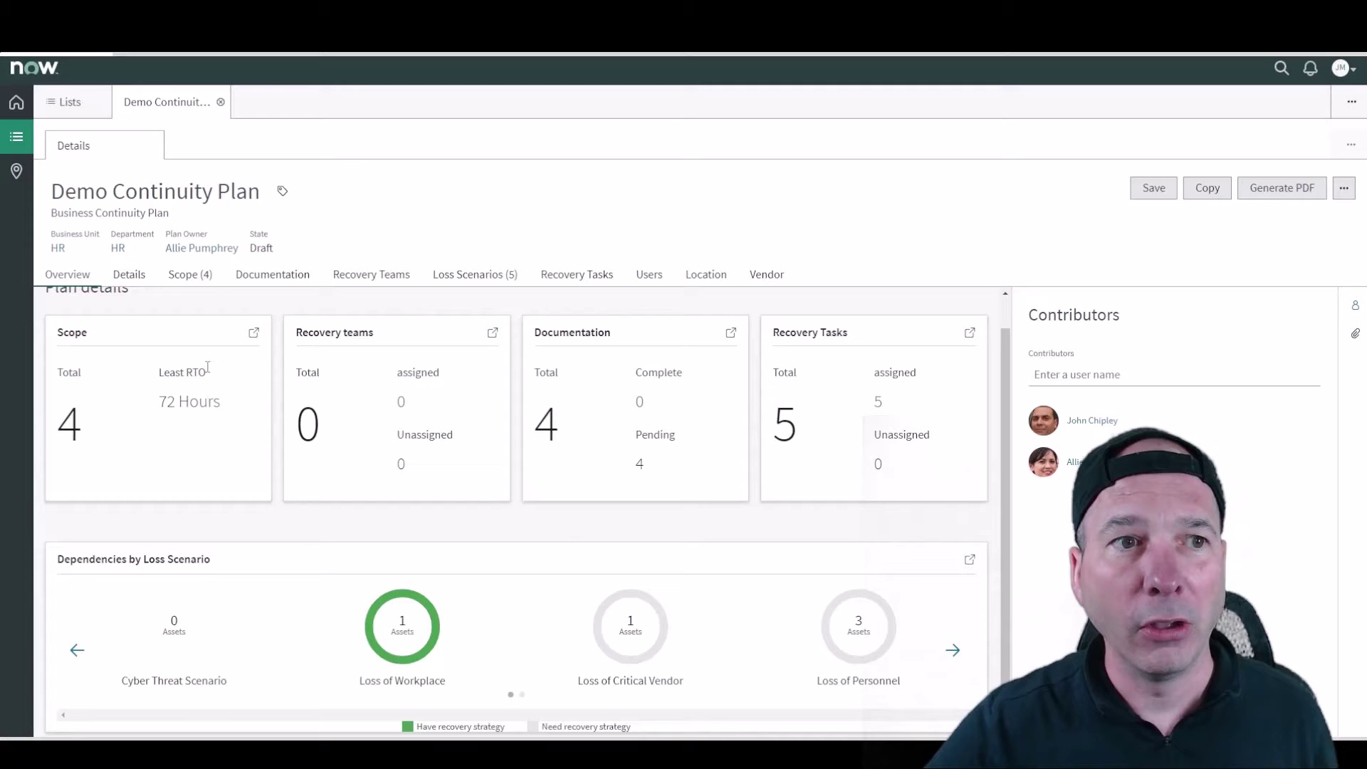
Step: Show the Details form, highlighting the Draft state, business unit, department and BCM lead
left_click(128, 274)
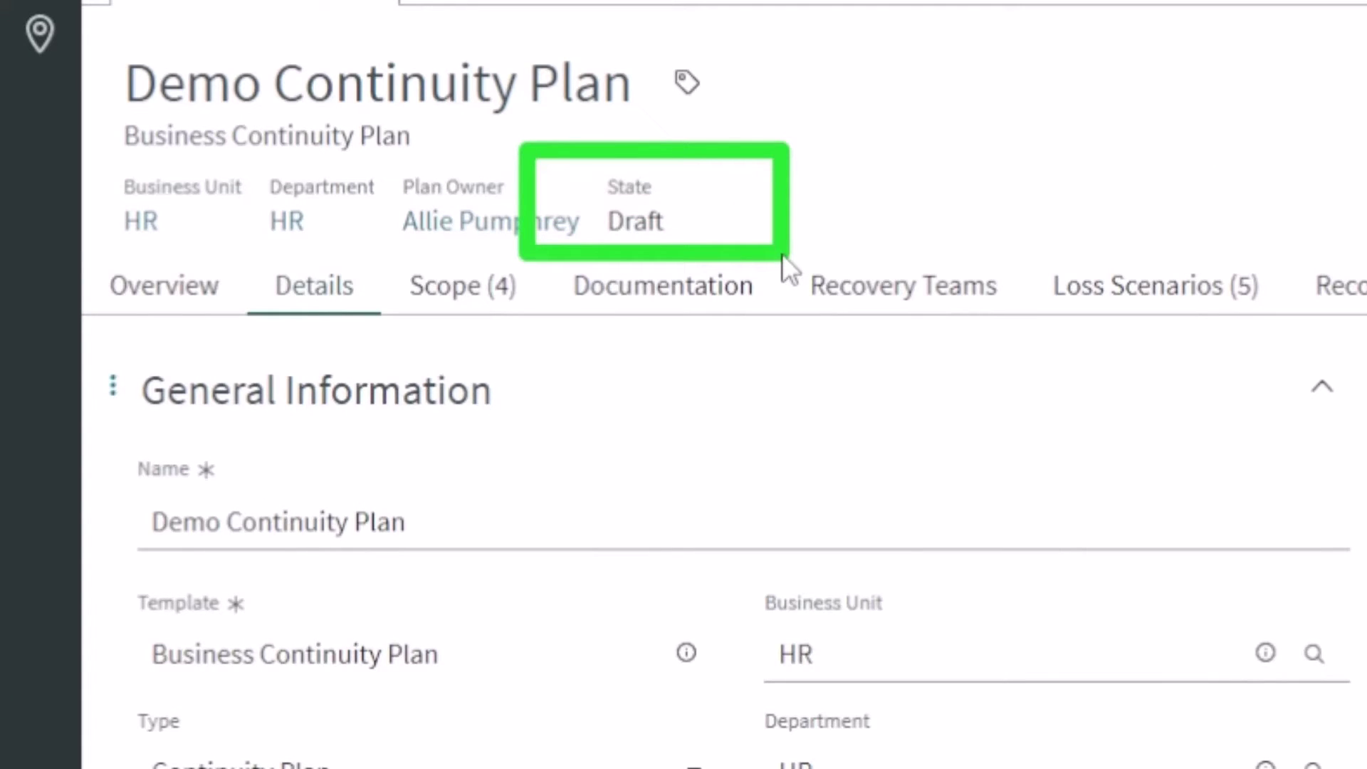
mouse_move(944, 102)
left_mouse_down()
mouse_move(737, 114)
mouse_move(673, 184)
mouse_move(648, 133)
mouse_move(668, 174)
mouse_move(727, 173)
left_mouse_up()
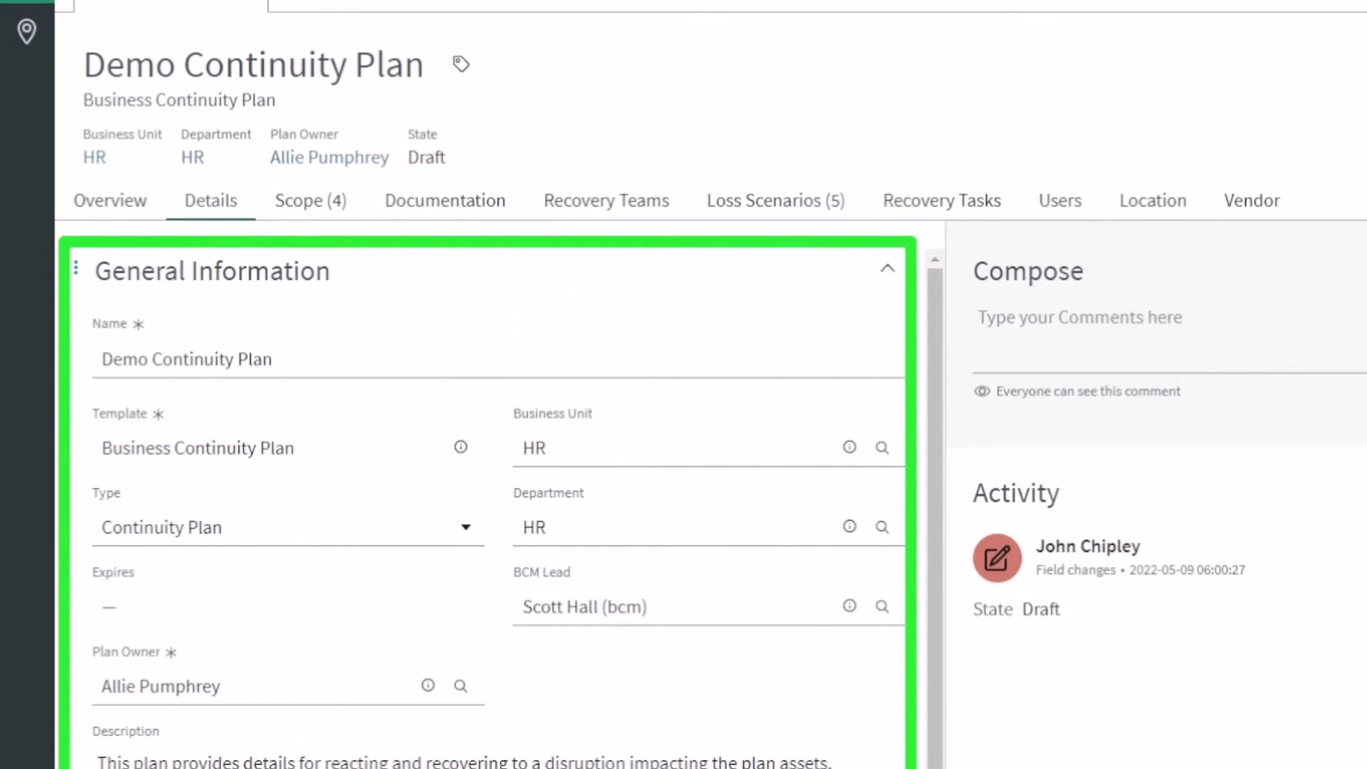
mouse_move(715, 608)
left_mouse_down()
mouse_move(512, 387)
mouse_move(705, 656)
mouse_move(712, 578)
left_mouse_up()
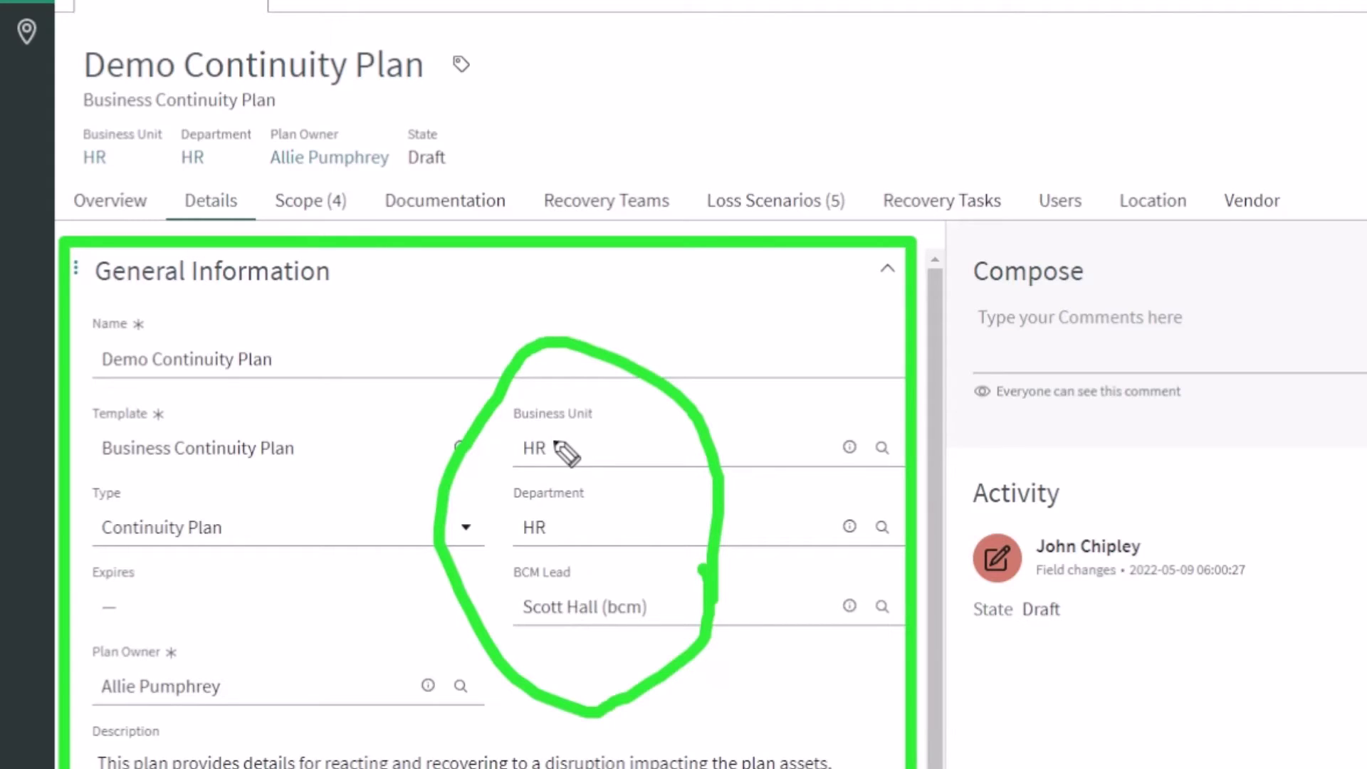
Step: Check the plan Type choices without changing them, then show the Scope business processes
left_click(378, 543)
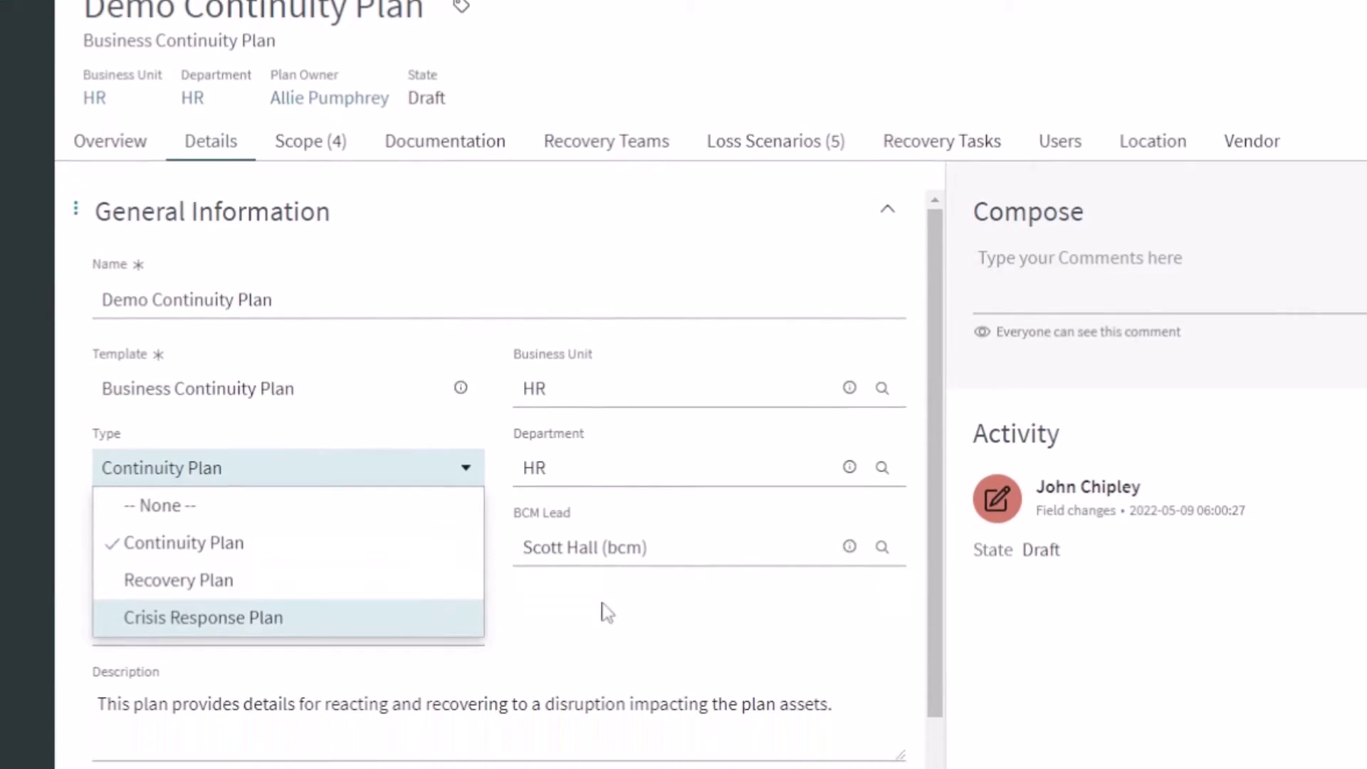
left_click(633, 623)
scroll(551, 630, "down", 3)
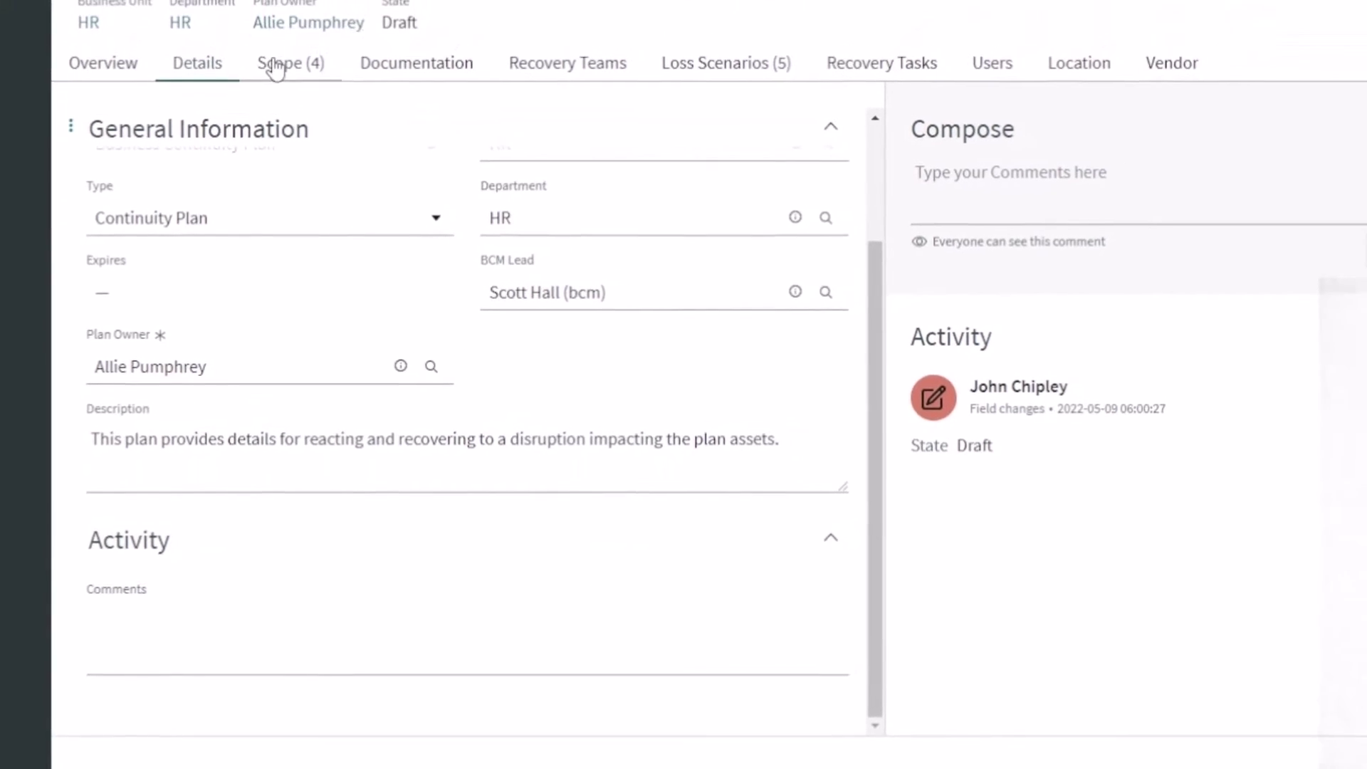
left_click(276, 69)
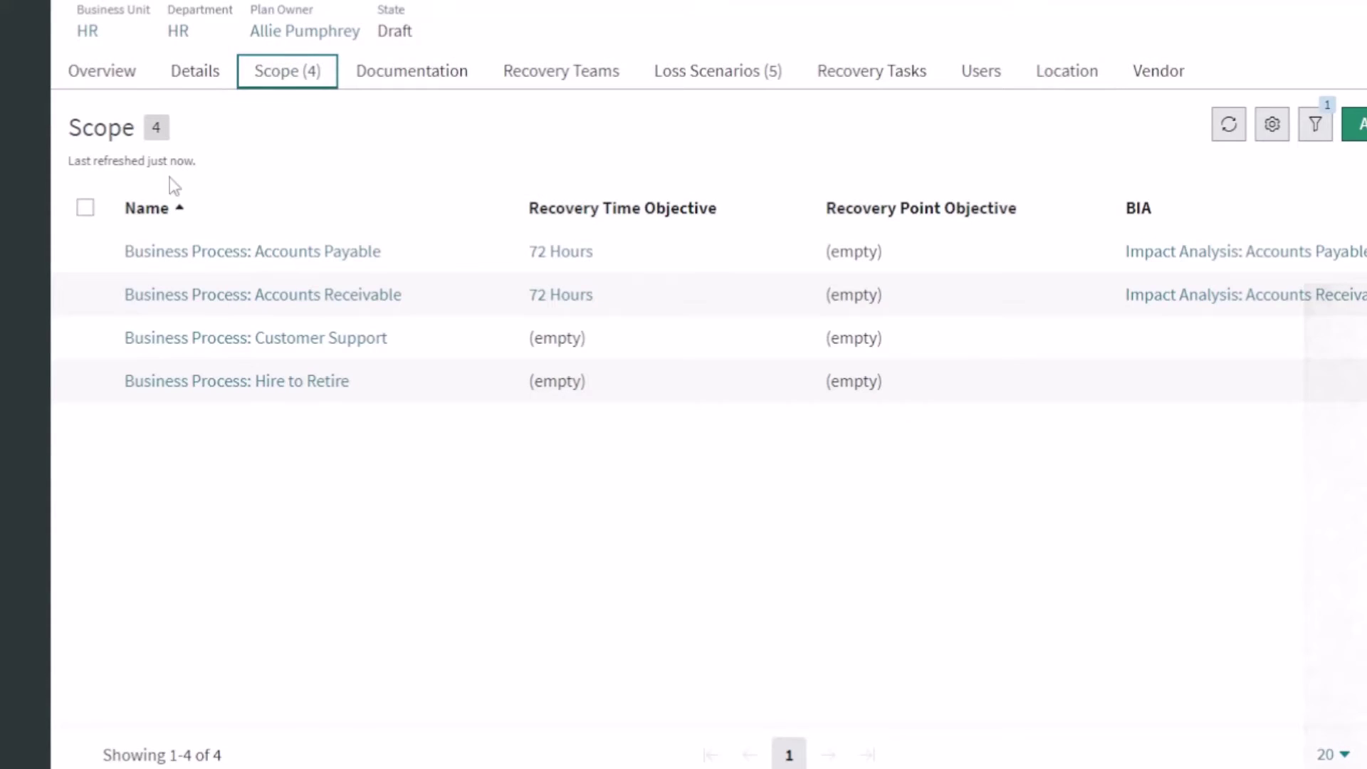
Step: Highlight the scoped process names with their RTO and RPO columns, then show the Documentation sections
left_click_drag(84, 214, 492, 434)
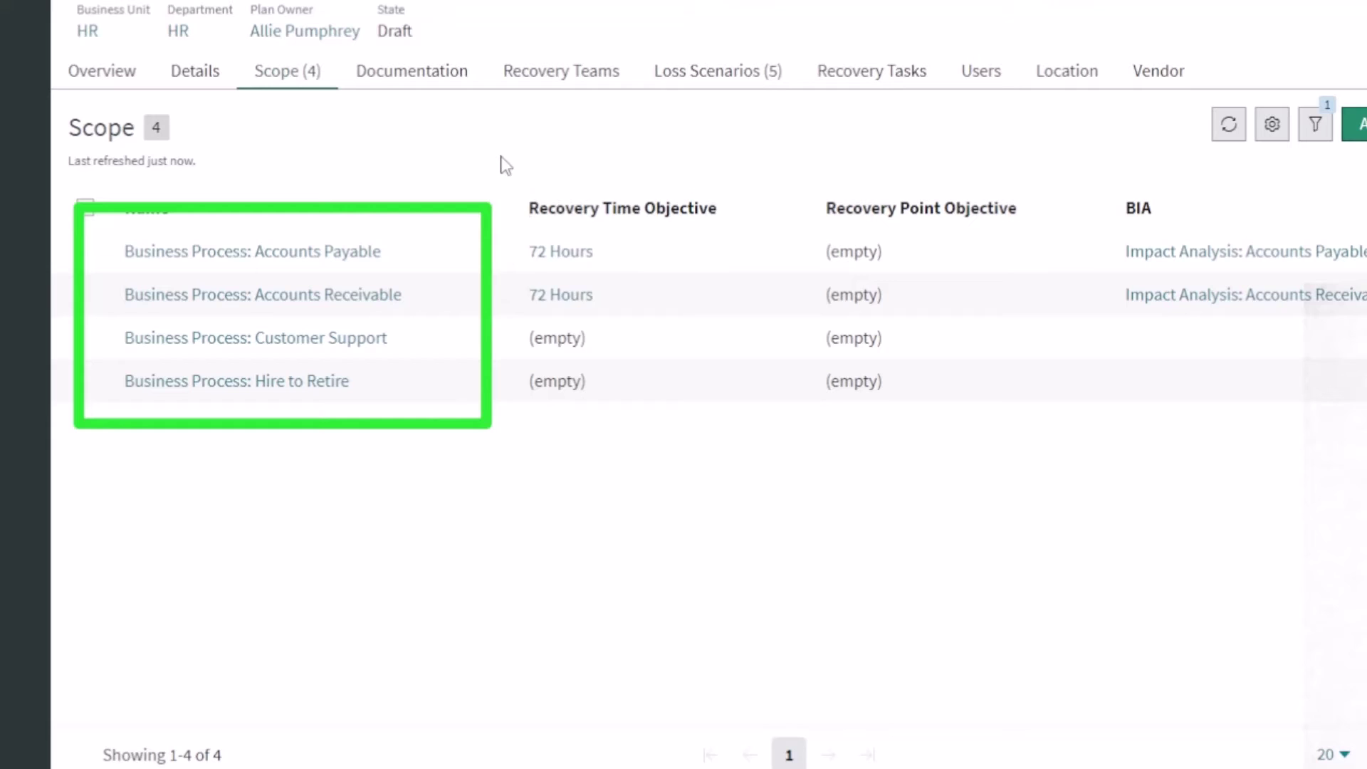
left_click_drag(501, 156, 711, 355)
mouse_move(799, 137)
left_mouse_down()
mouse_move(1016, 502)
mouse_move(1030, 498)
left_mouse_up()
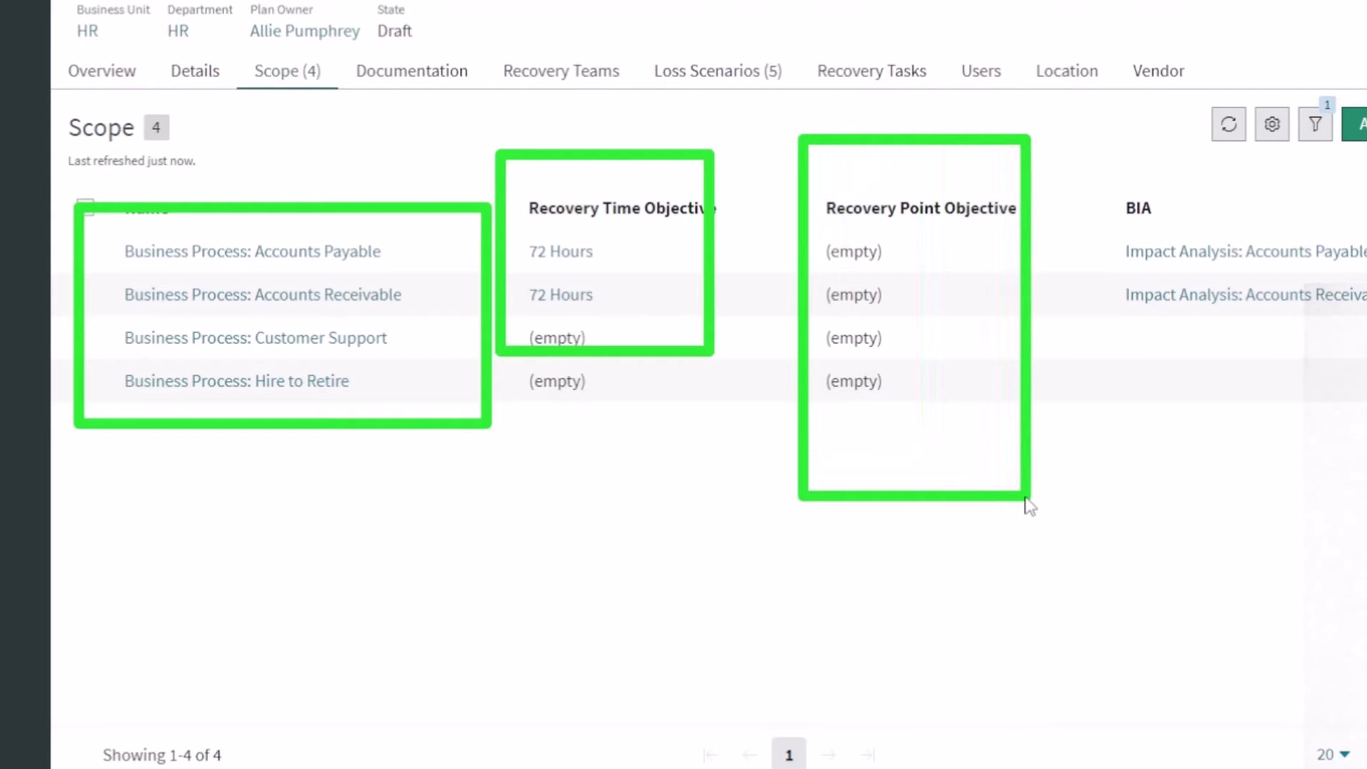
key("Escape")
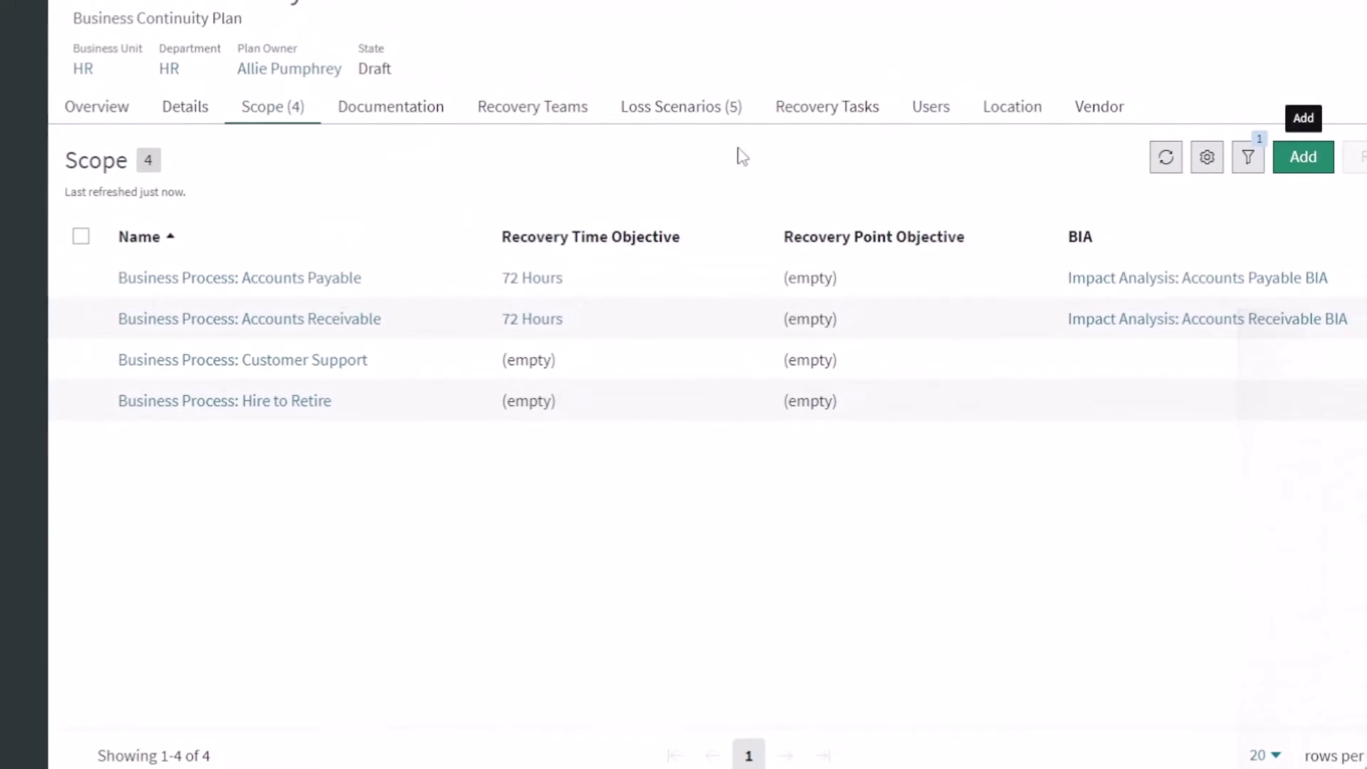
left_click(366, 114)
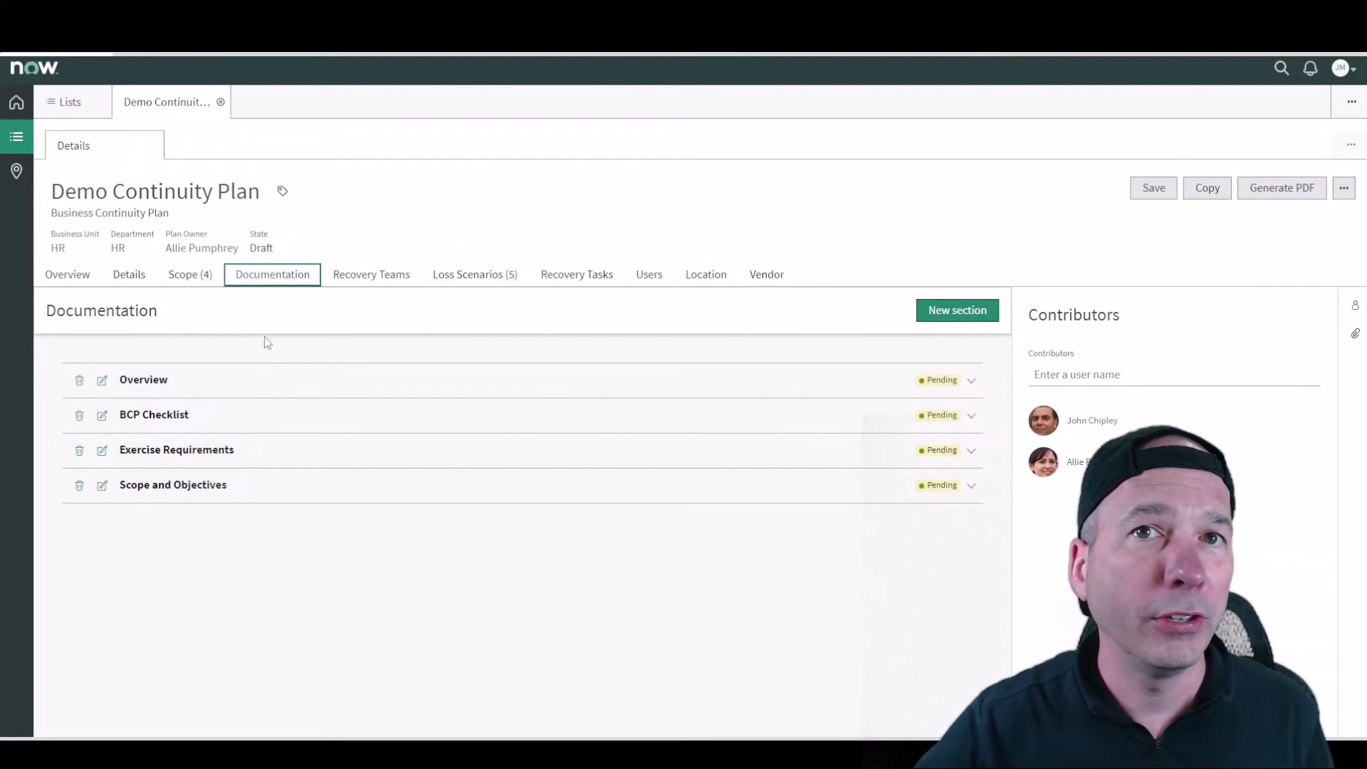
Step: Expand the Overview section and scroll through its template text, from Plan Overview to Glossary
left_click(278, 388)
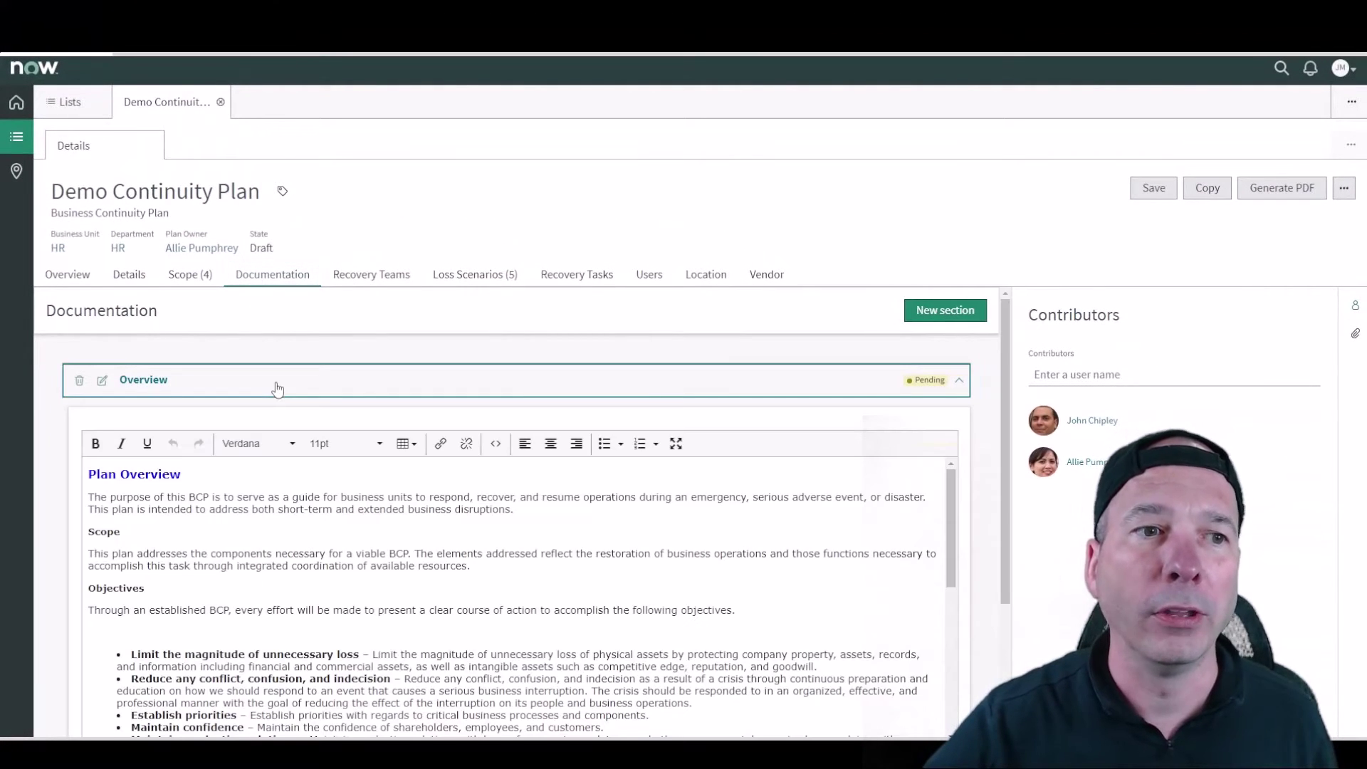
mouse_move(1024, 333)
left_mouse_down()
mouse_move(968, 254)
mouse_move(1014, 322)
left_mouse_up()
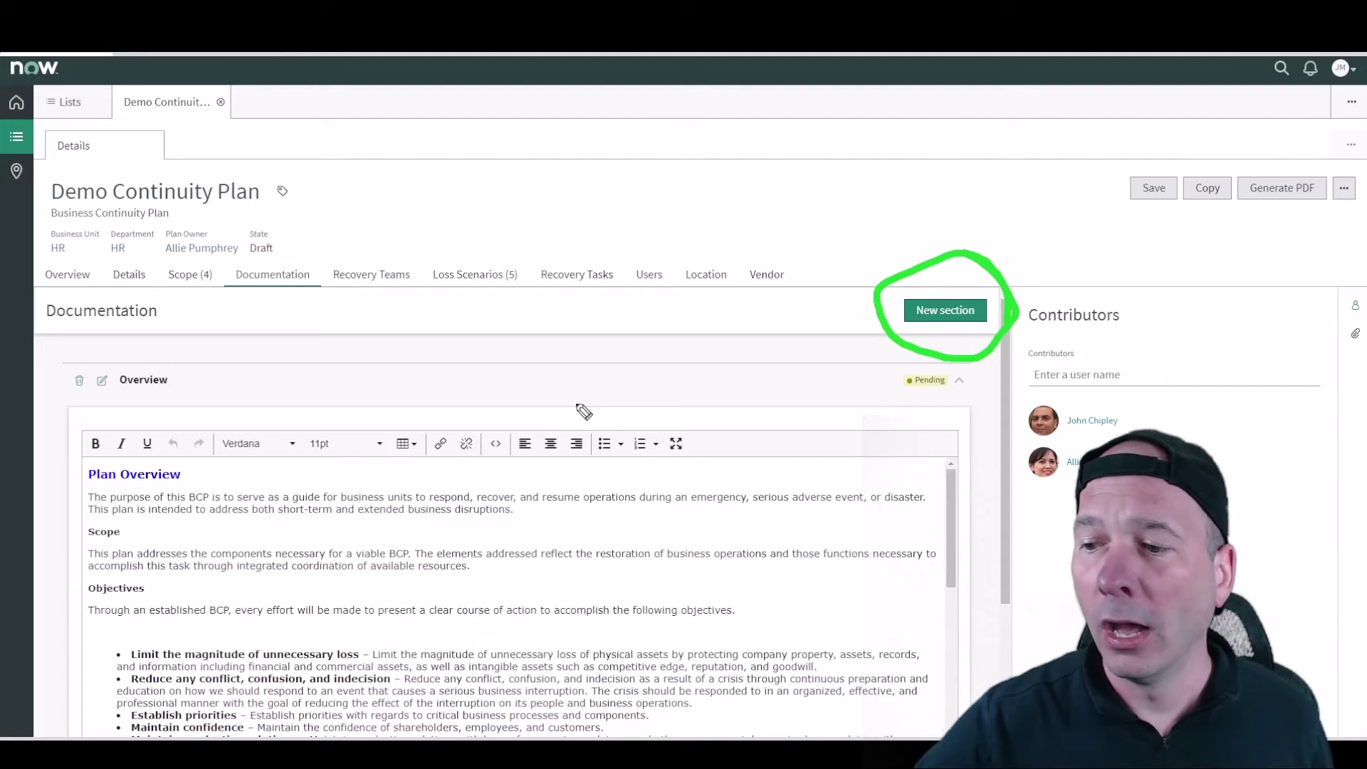
key("Escape")
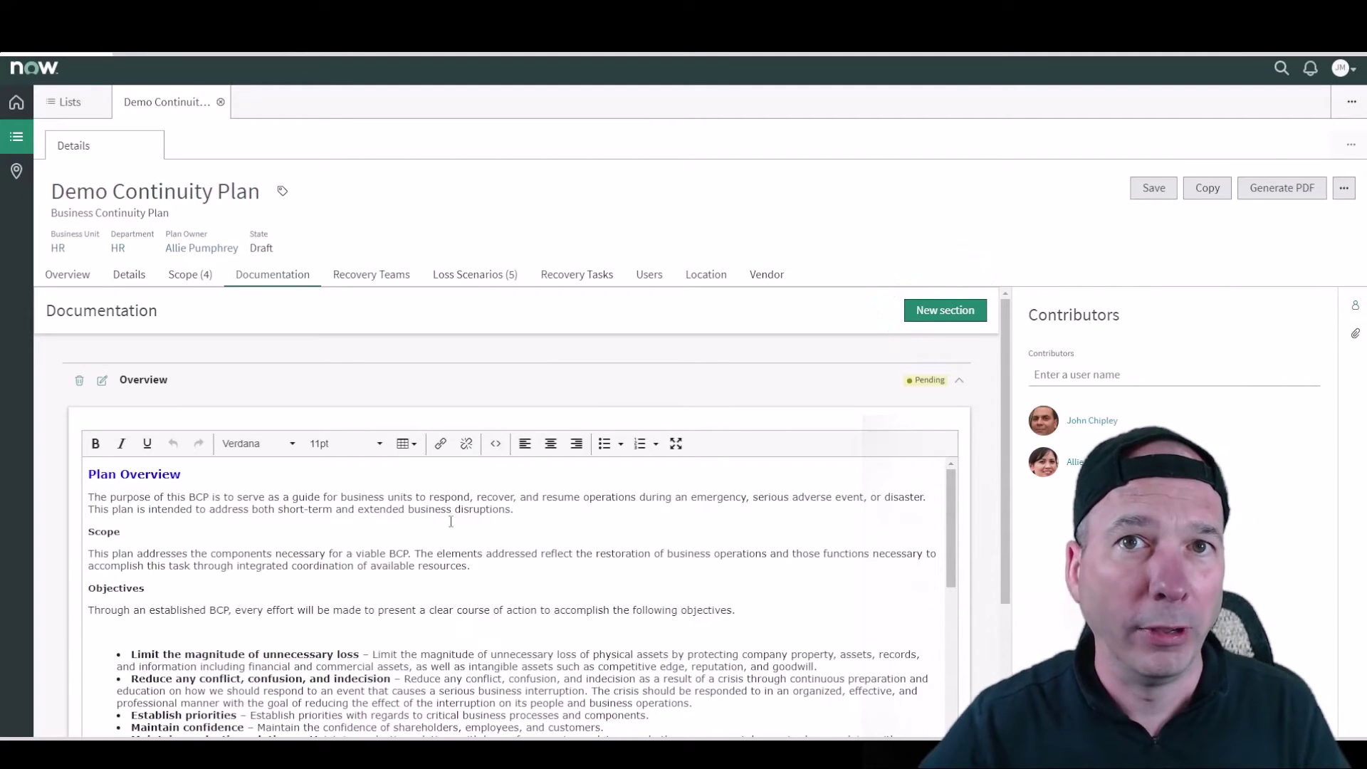
scroll(335, 502, "down", 2)
scroll(314, 509, "up", 2)
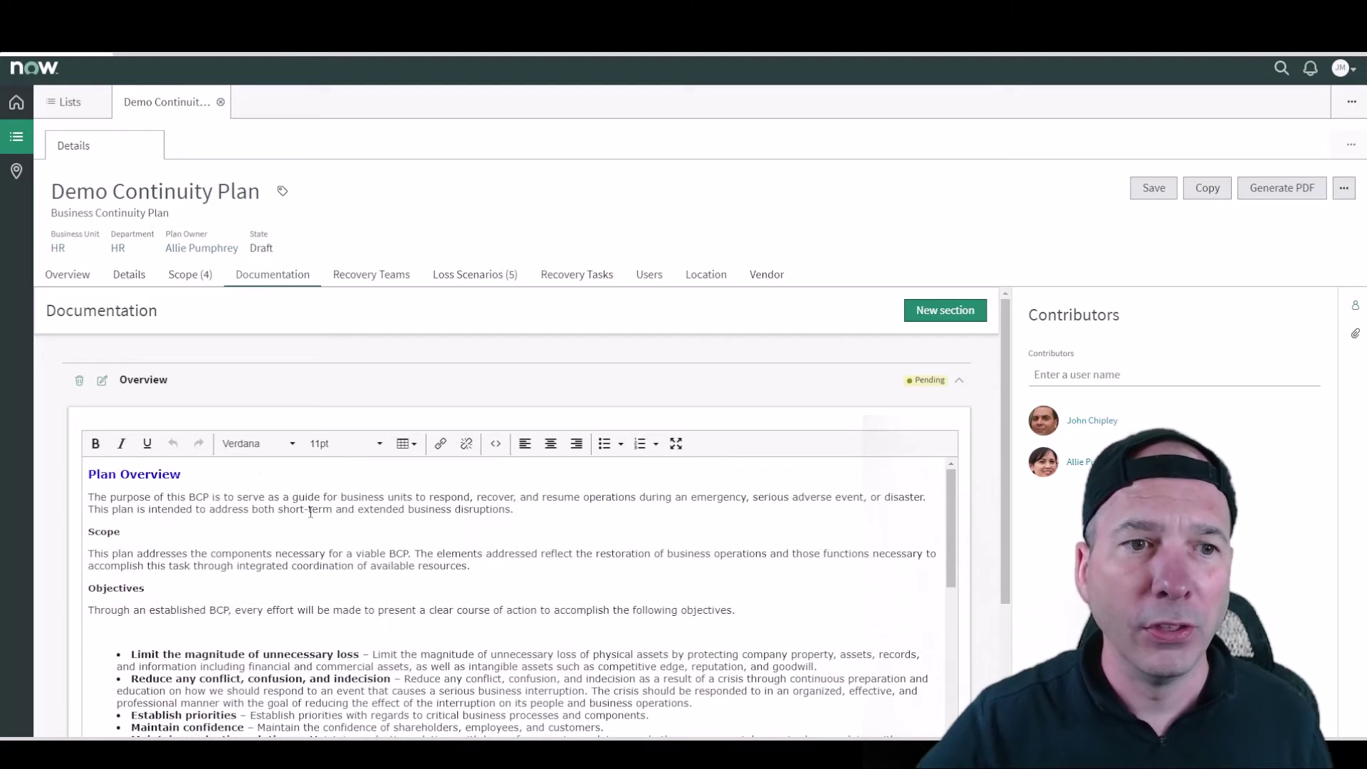
scroll(310, 511, "down", 5)
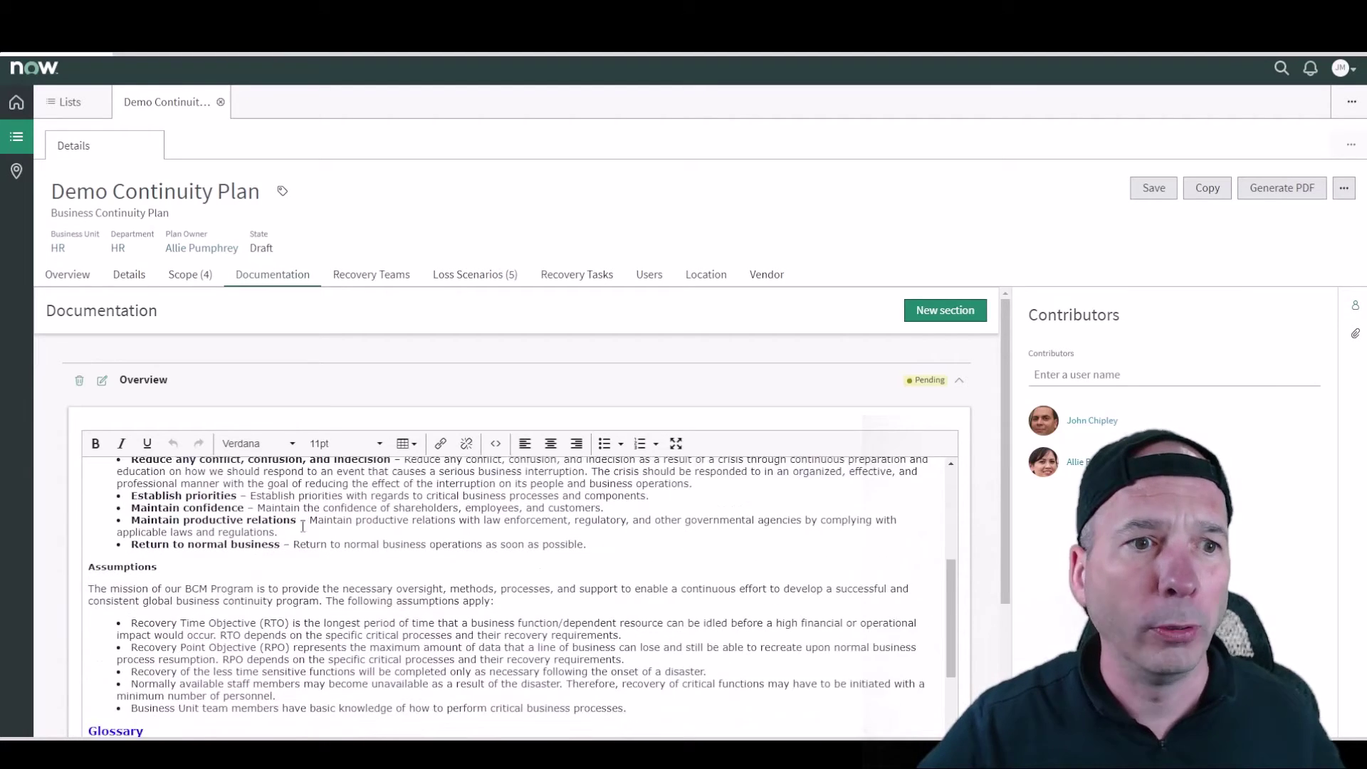
scroll(289, 544, "down", 5)
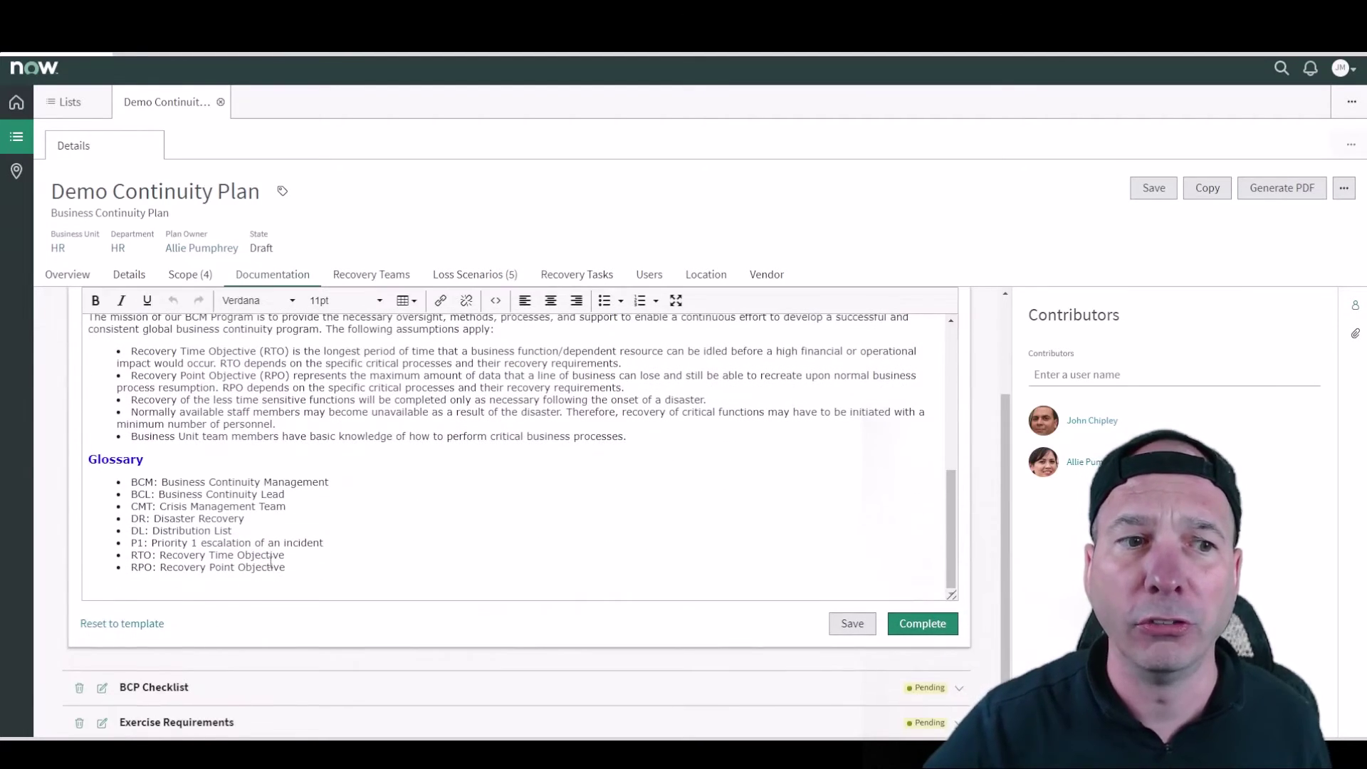
scroll(488, 626, "up", 3)
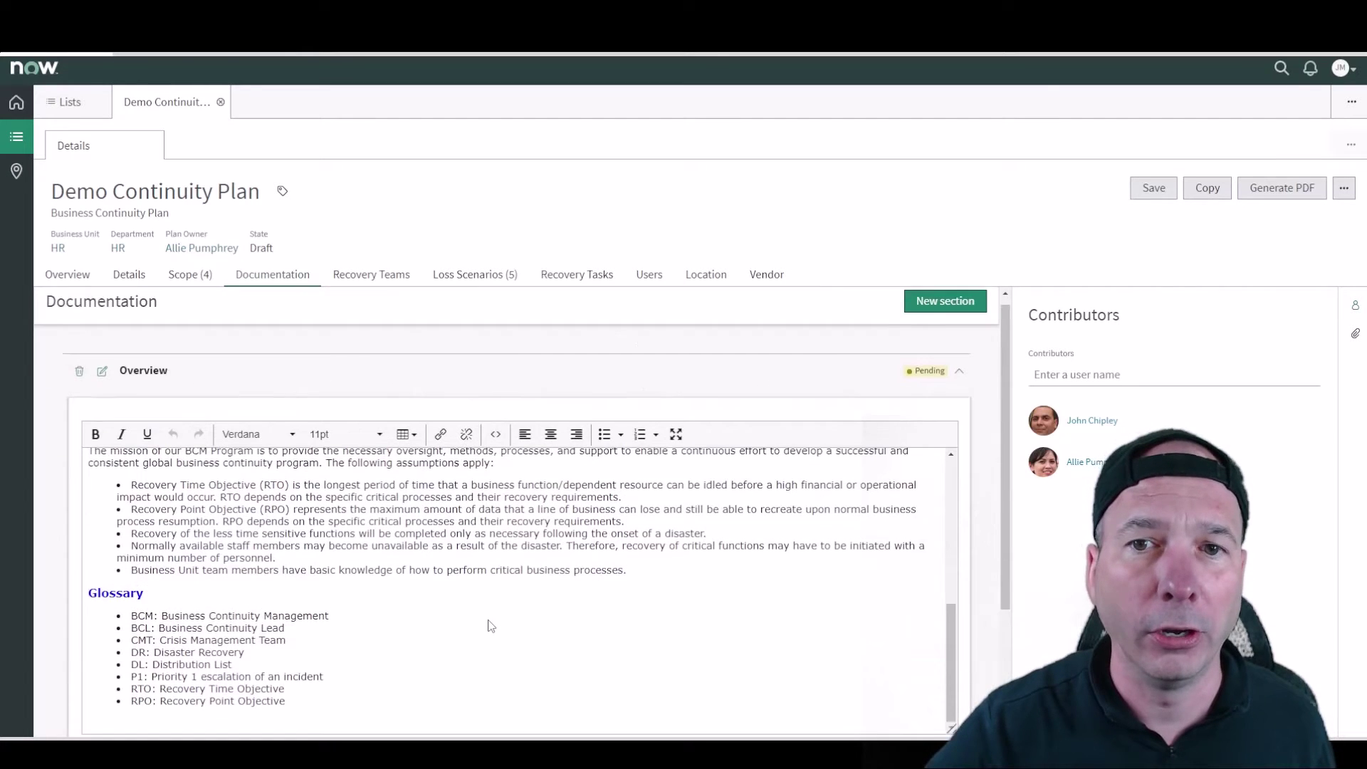
scroll(436, 630, "down", 4)
mouse_move(163, 515)
left_mouse_down()
mouse_move(80, 598)
mouse_move(160, 518)
left_mouse_up()
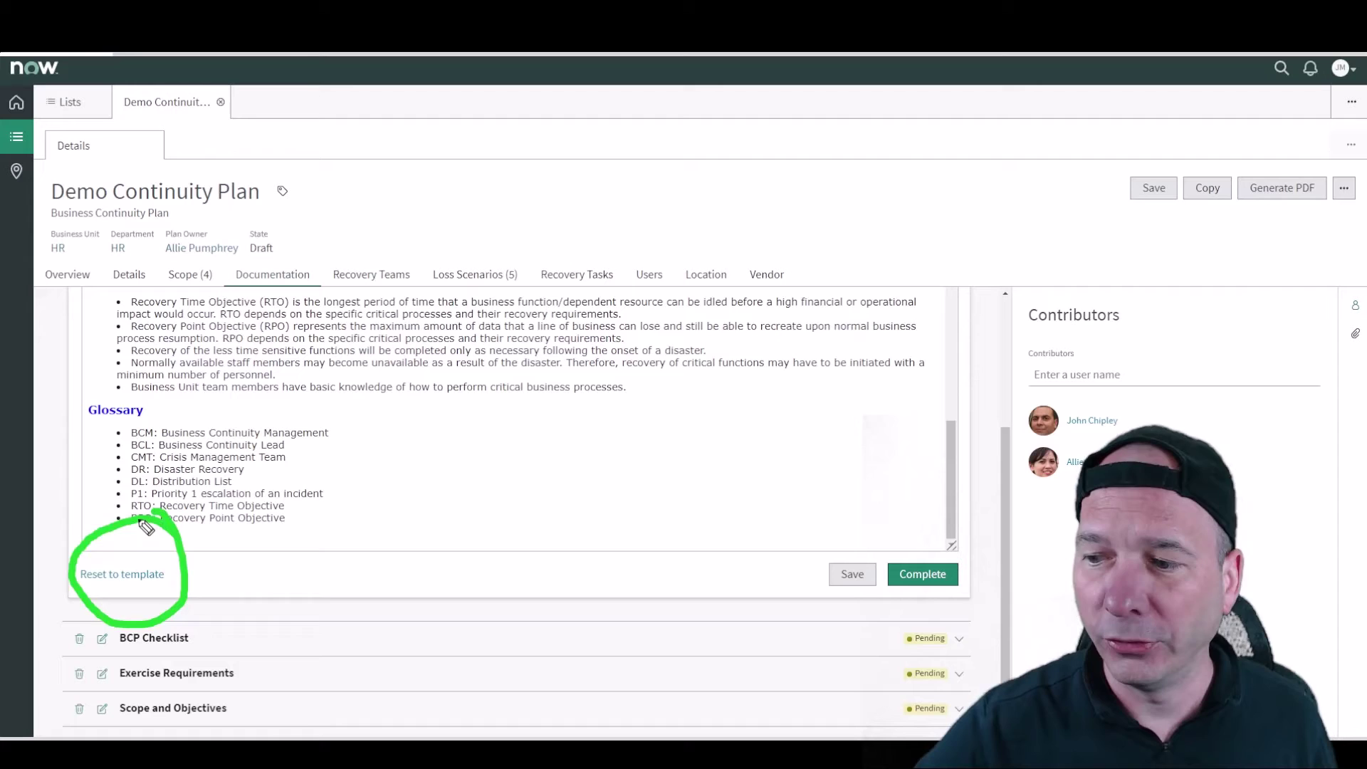
scroll(427, 569, "up", 3)
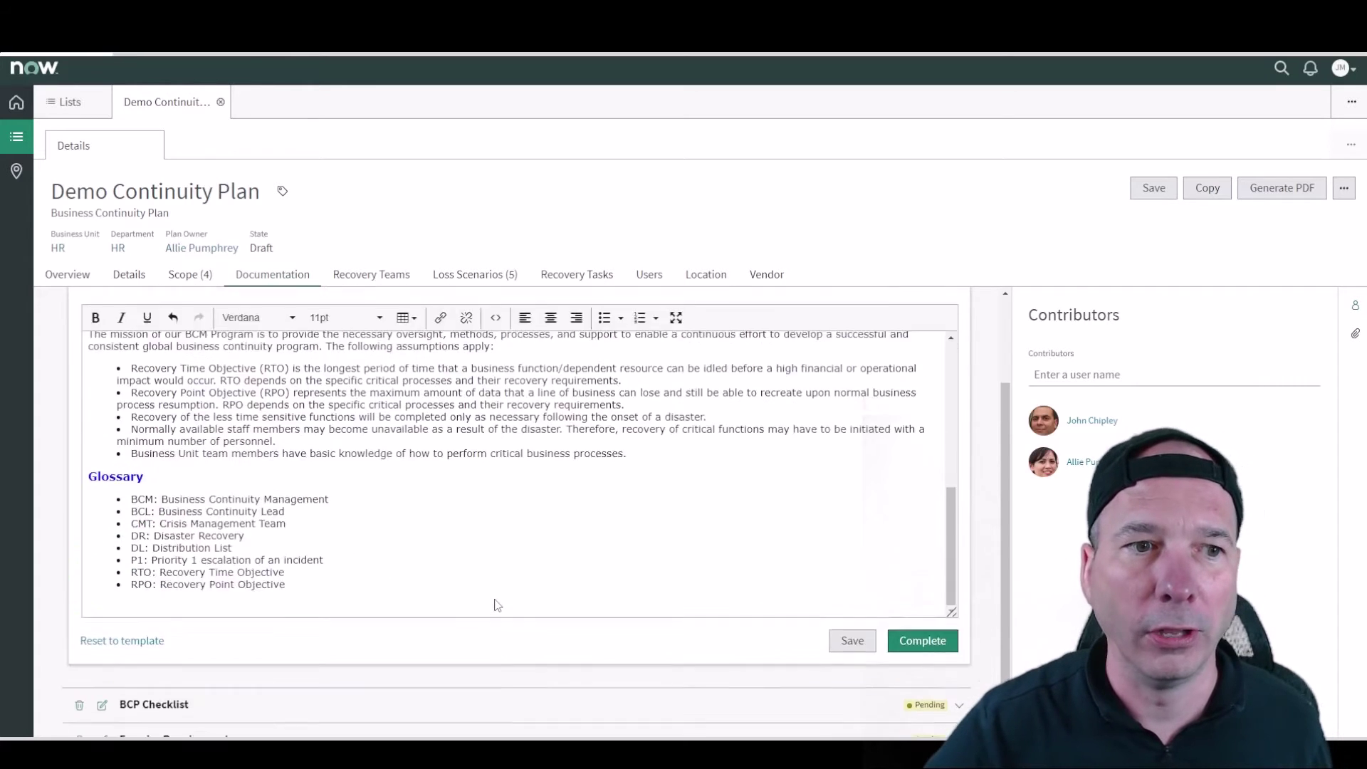
Step: Collapse Overview and read through the BCP Checklist section
left_click(942, 394)
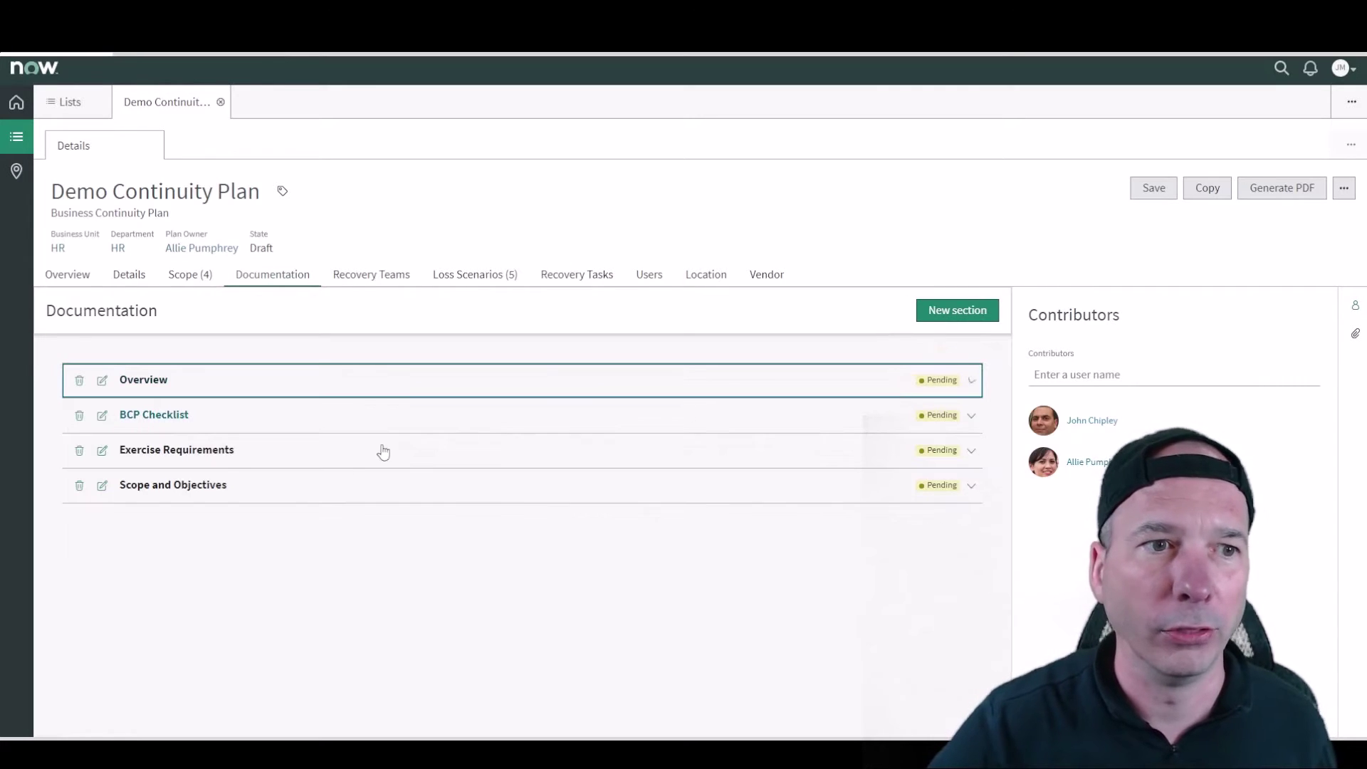
left_click(259, 416)
scroll(85, 529, "down", 1)
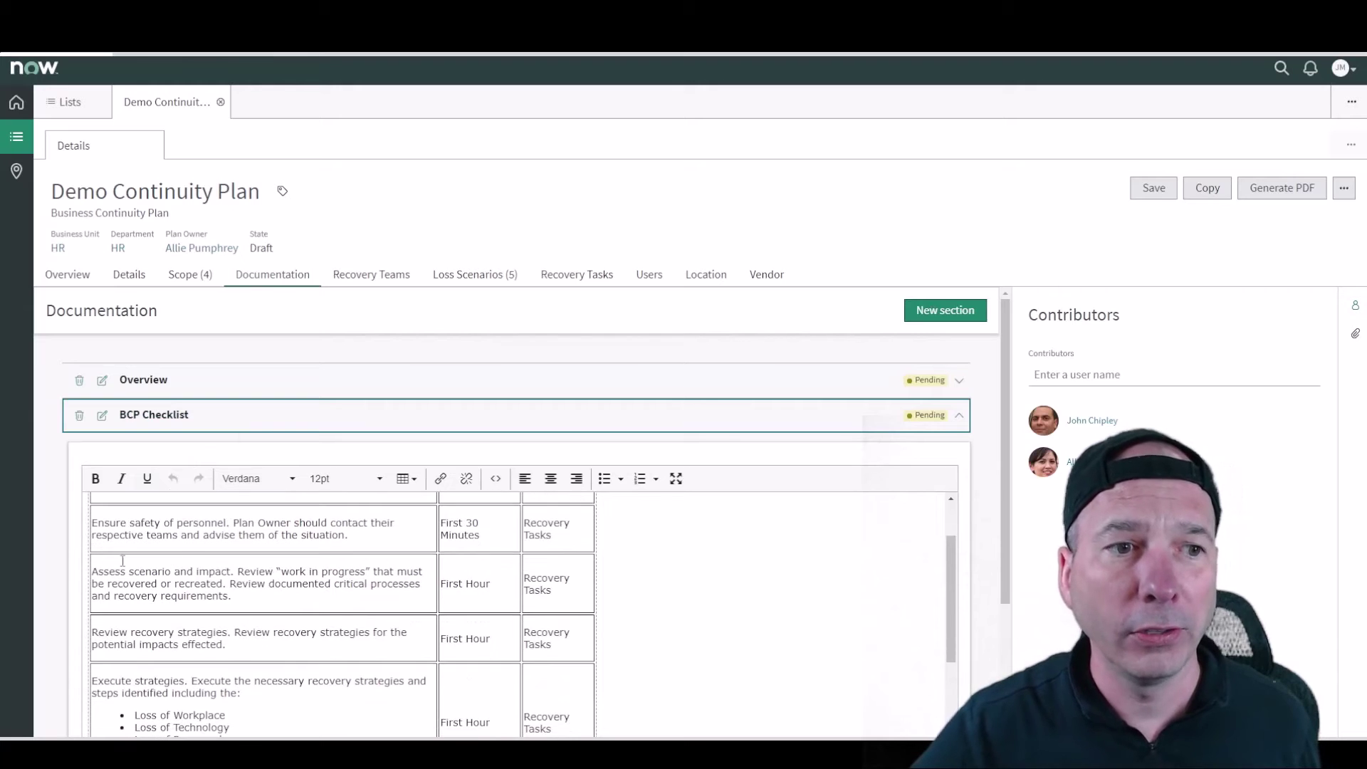
scroll(122, 562, "up", 1)
scroll(448, 555, "down", 1)
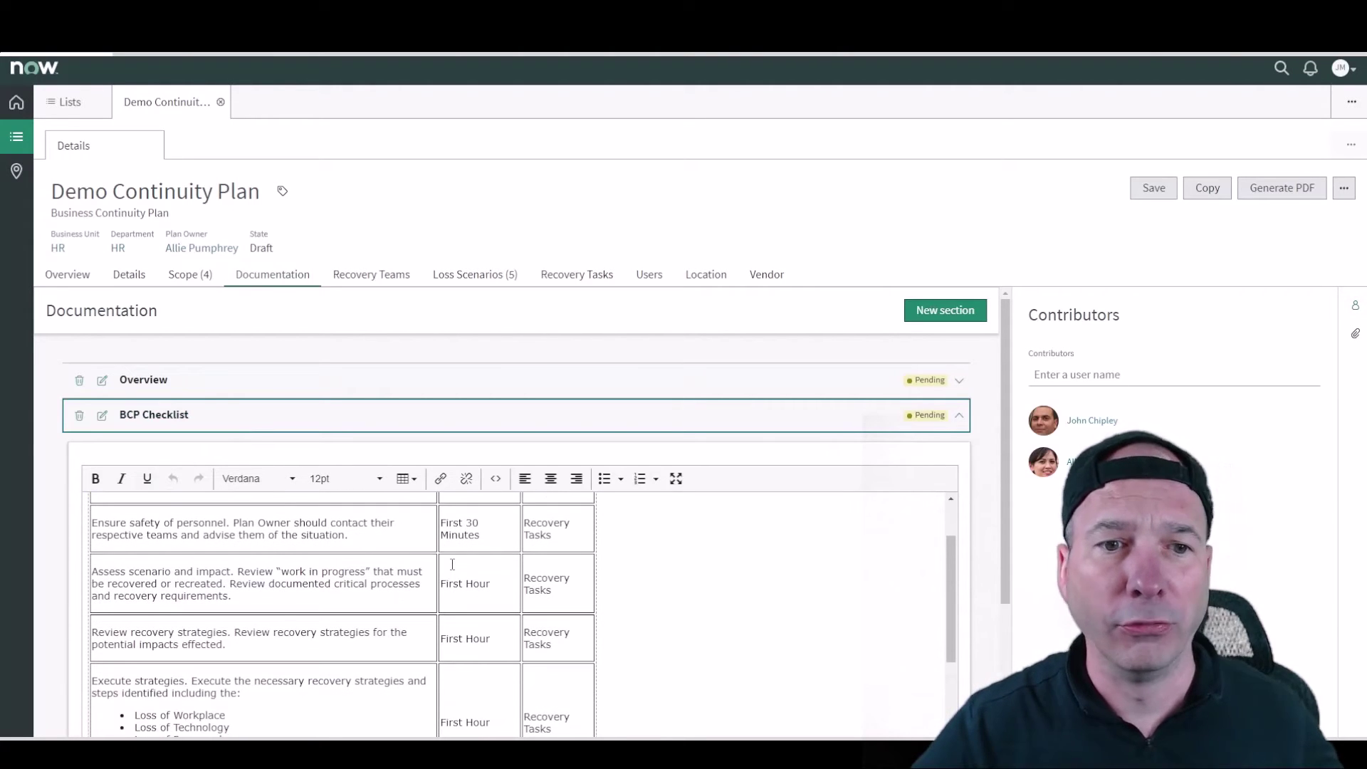
scroll(476, 588, "down", 3)
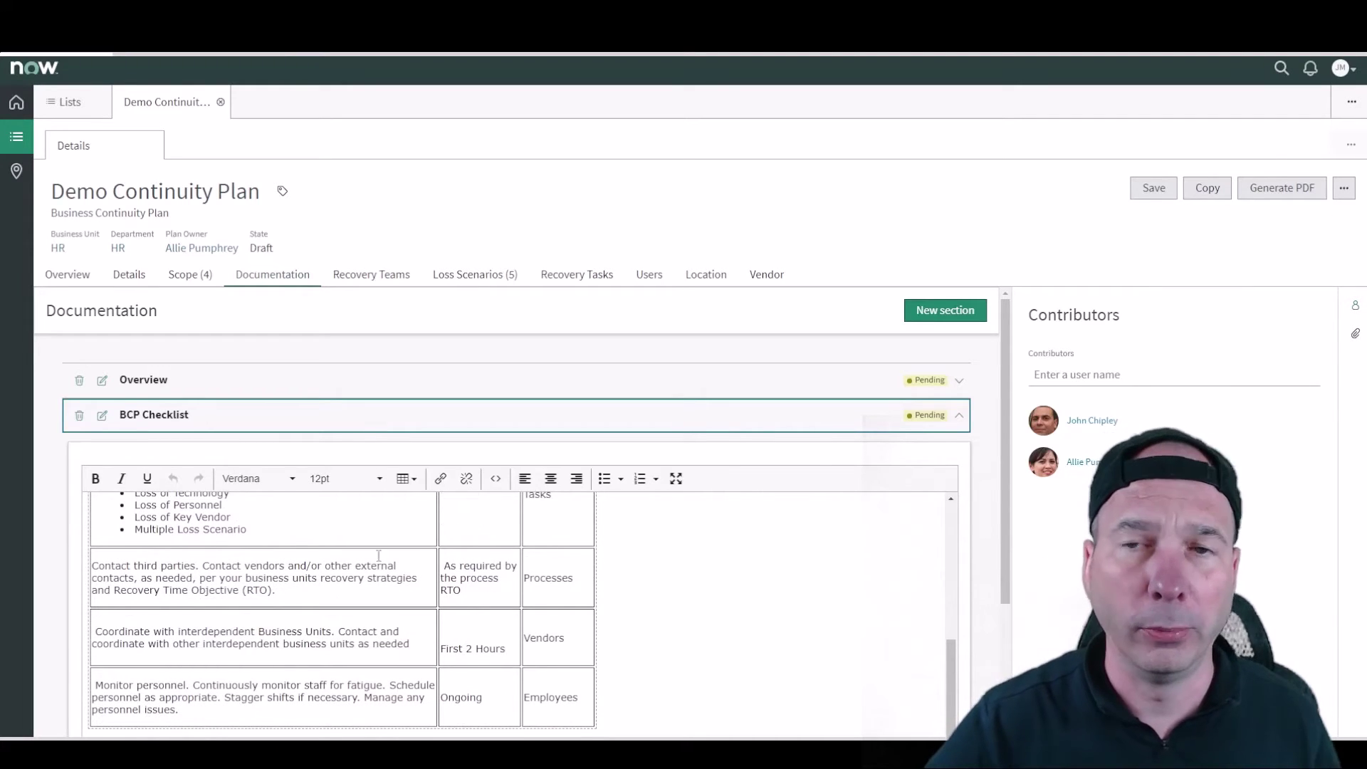
scroll(714, 547, "up", 5)
left_click(818, 428)
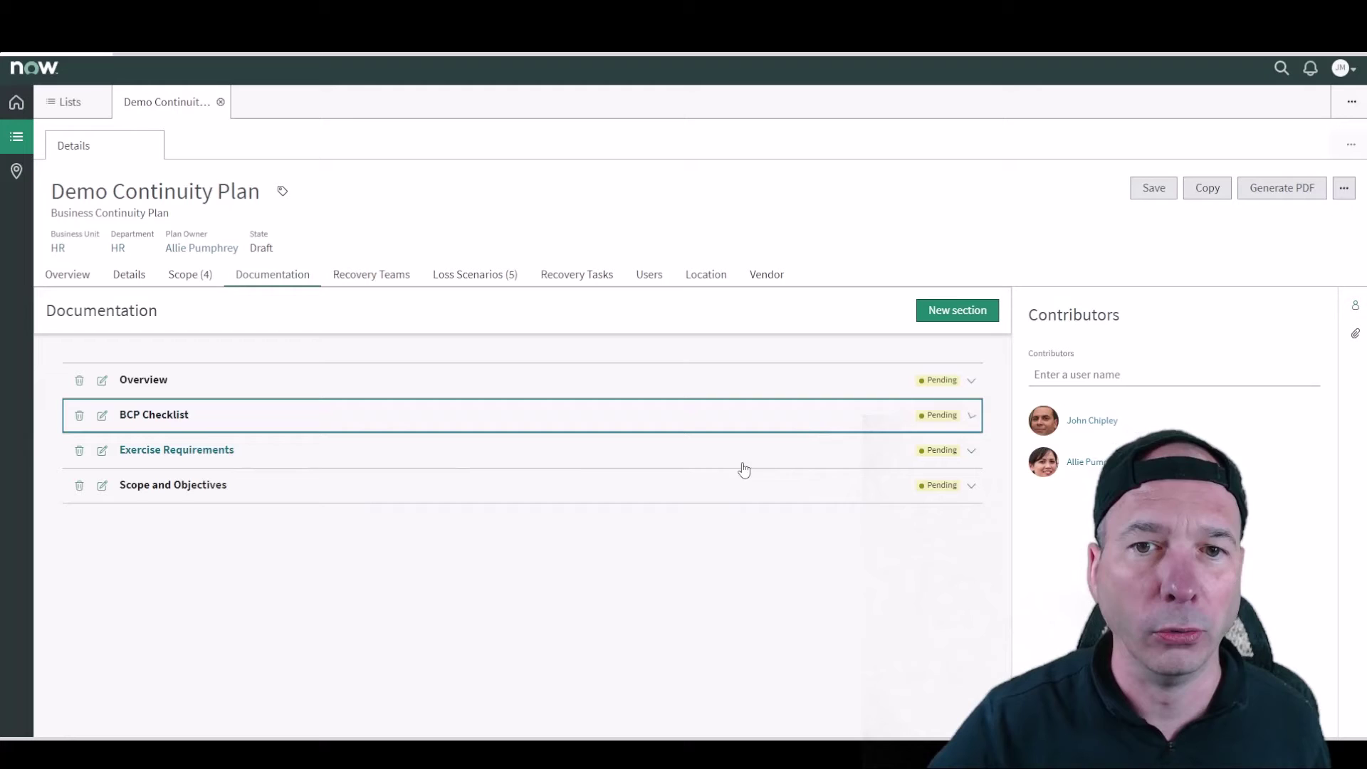
Step: Look through the Exercise Requirements and Scope and Objectives sections
left_click(584, 461)
scroll(813, 525, "down", 3)
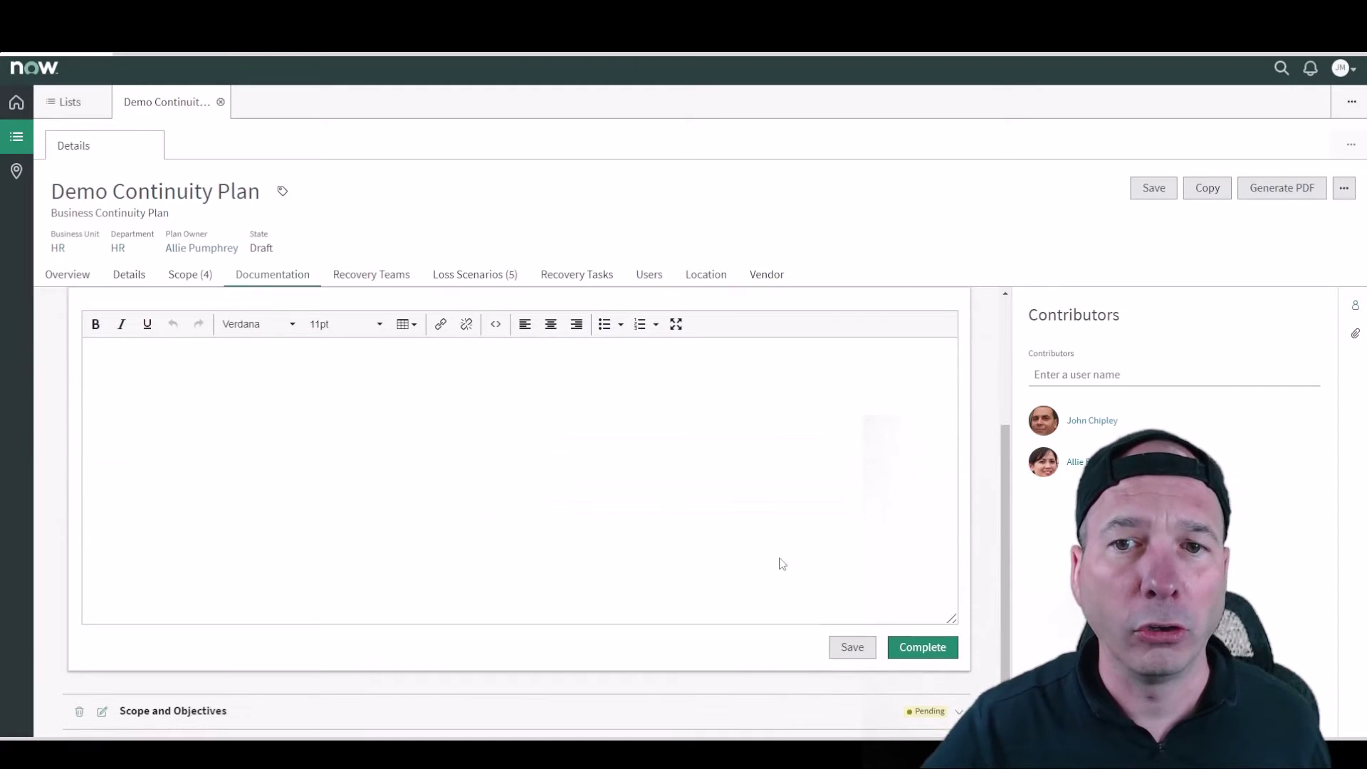
scroll(719, 562, "up", 1)
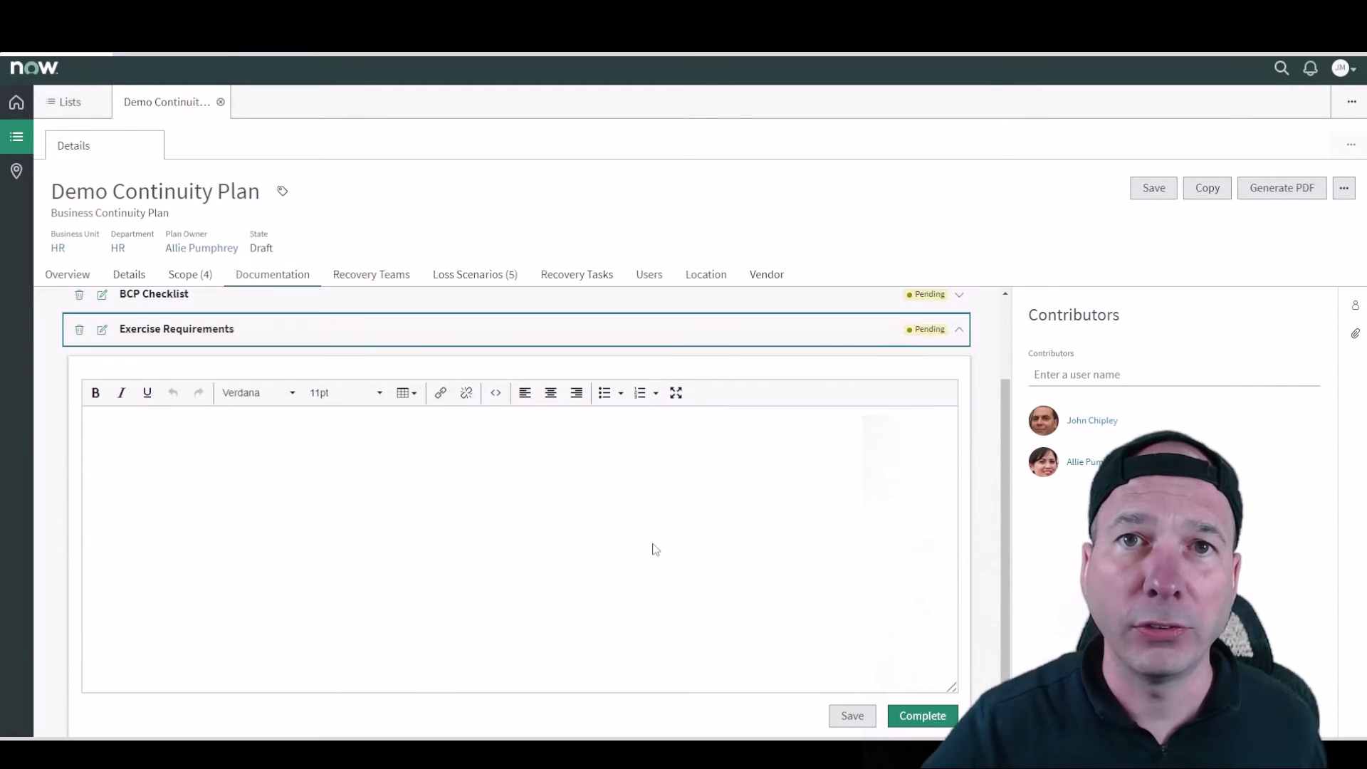
left_click(689, 332)
left_click(413, 489)
scroll(420, 548, "down", 3)
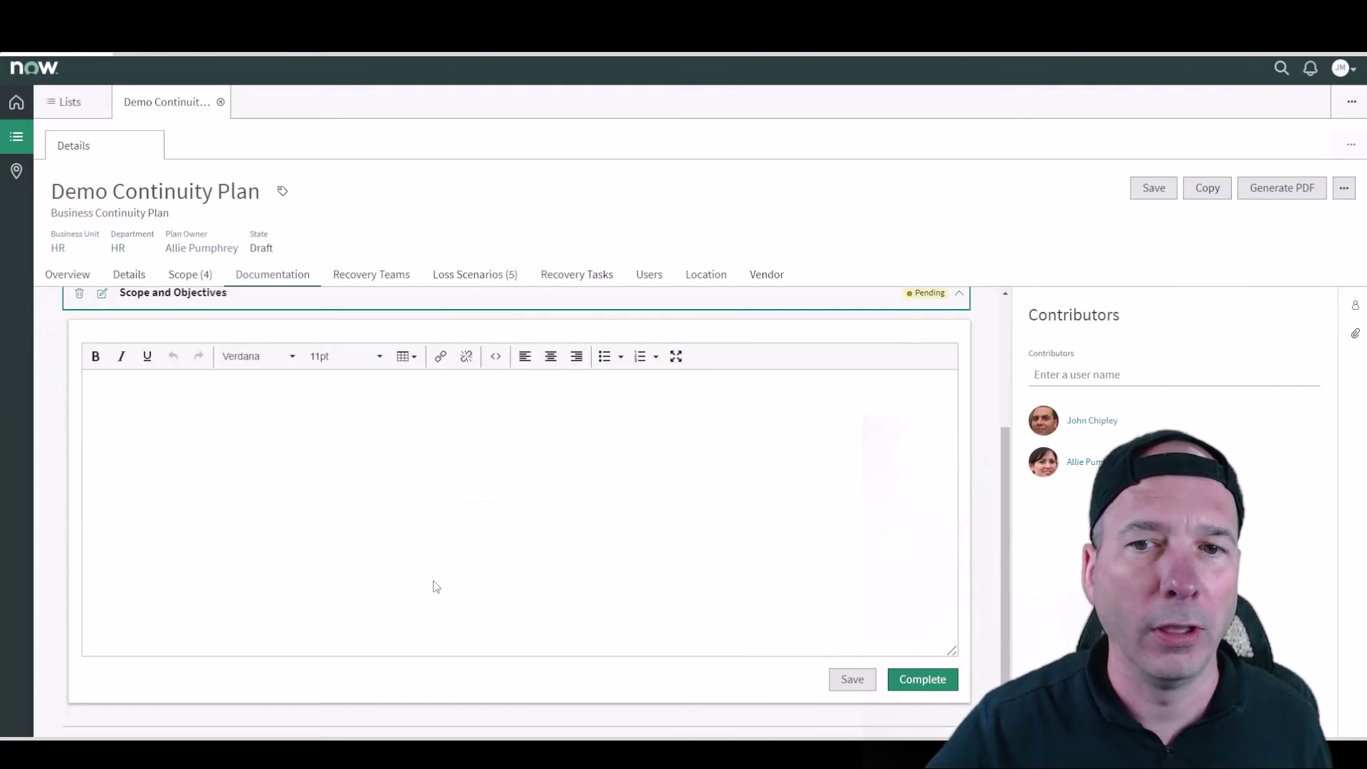
scroll(498, 556, "up", 3)
left_click(549, 499)
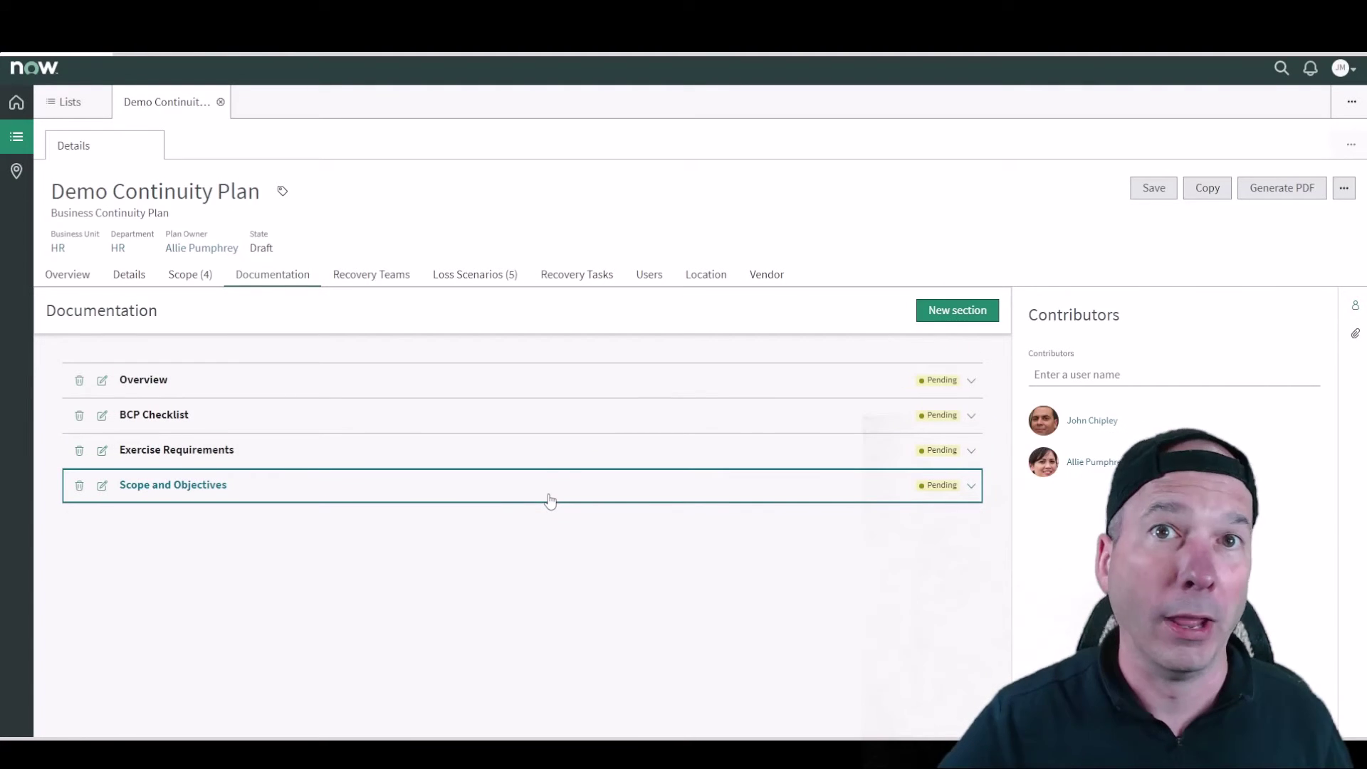
Step: Reopen Scope and Objectives in fullscreen and back, then show the empty Recovery Teams list
left_click(545, 499)
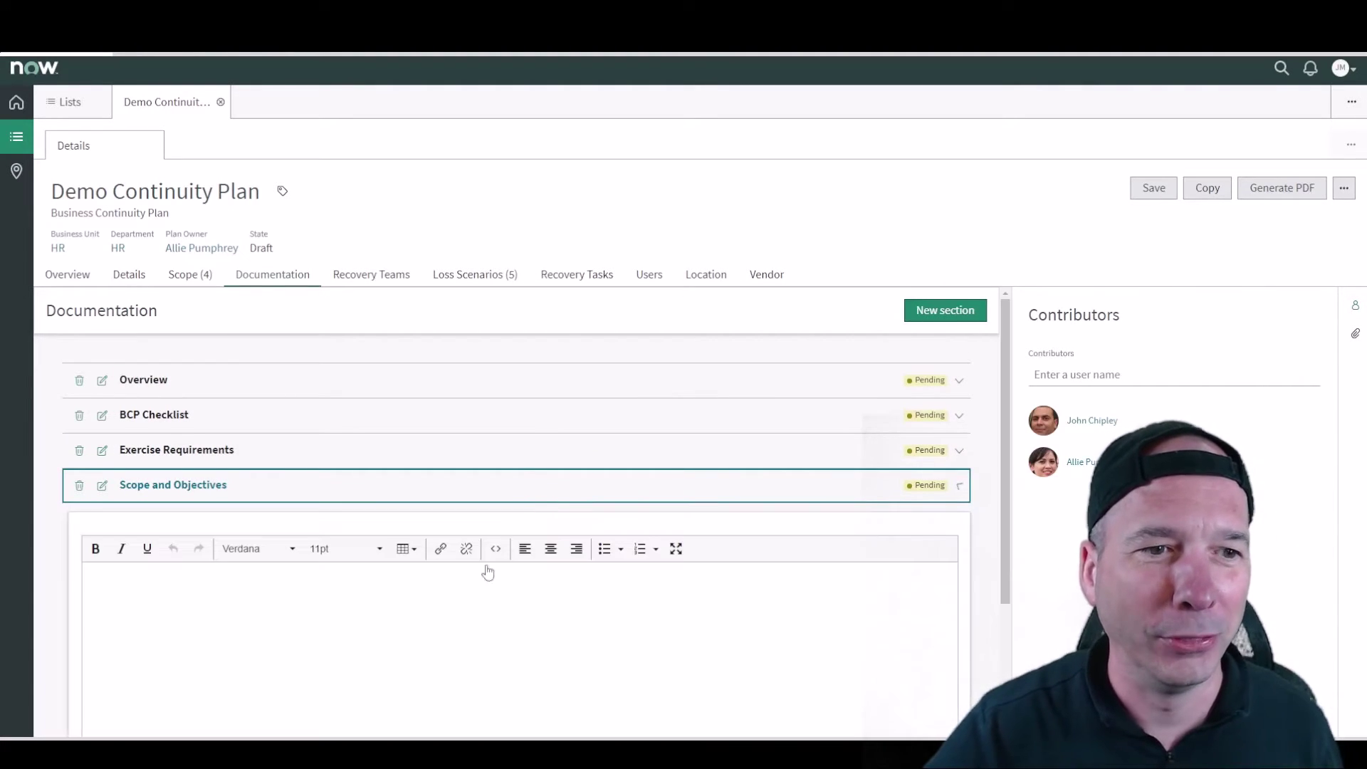
scroll(477, 573, "down", 3)
left_click(676, 358)
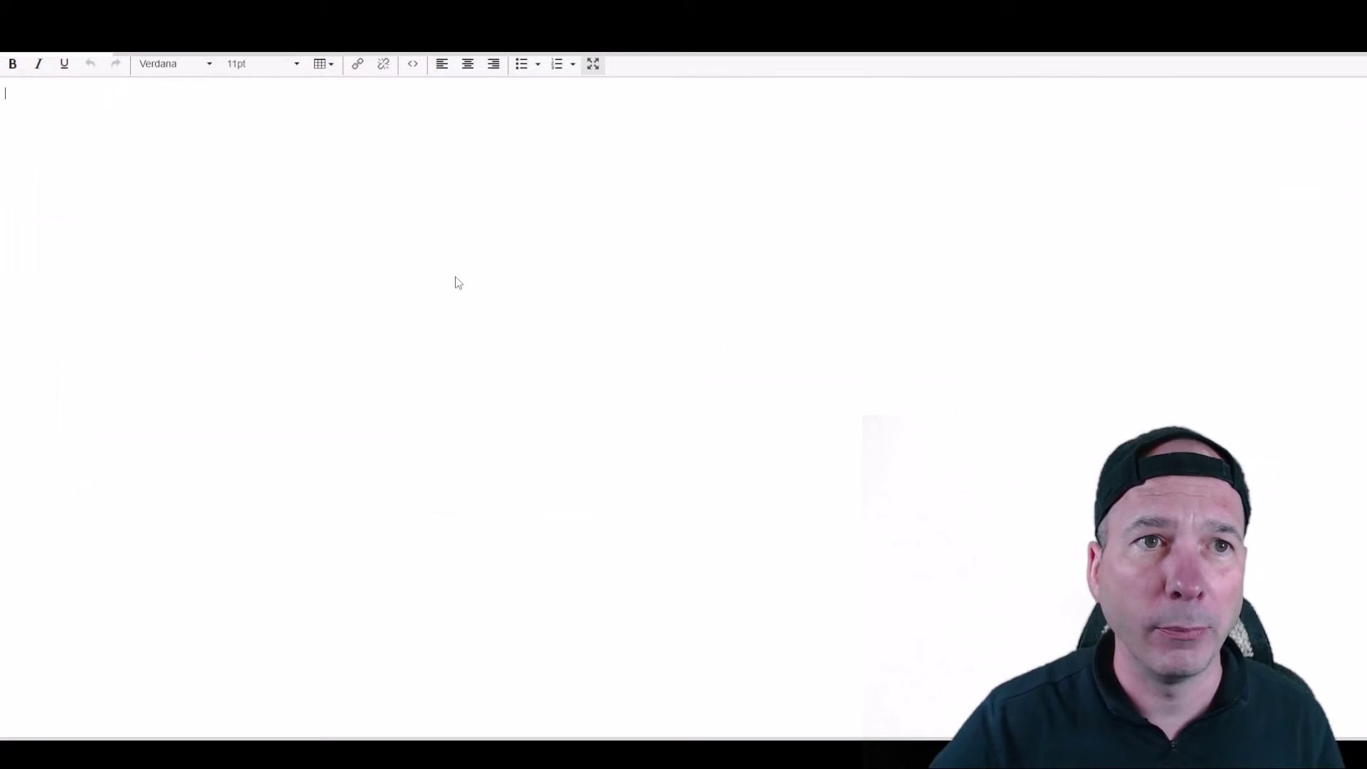
left_click(592, 64)
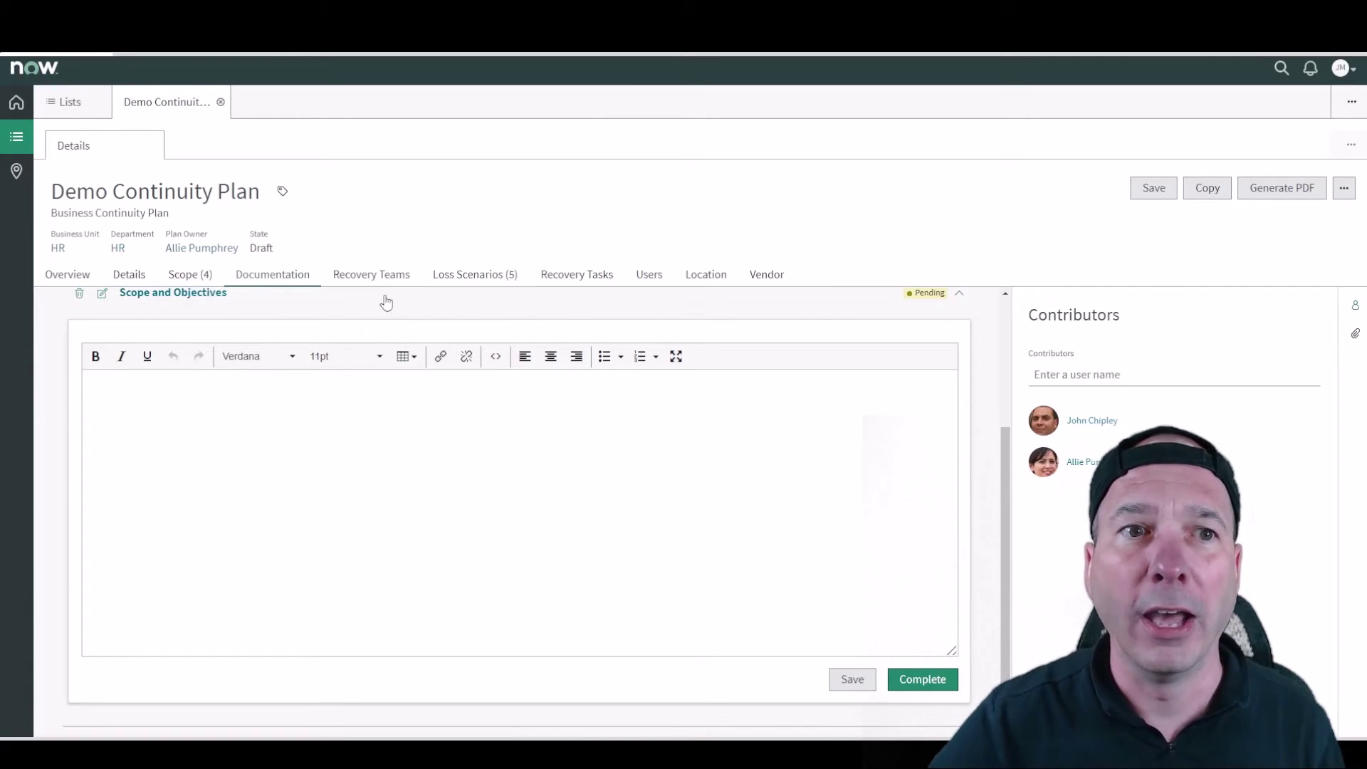
left_click(376, 276)
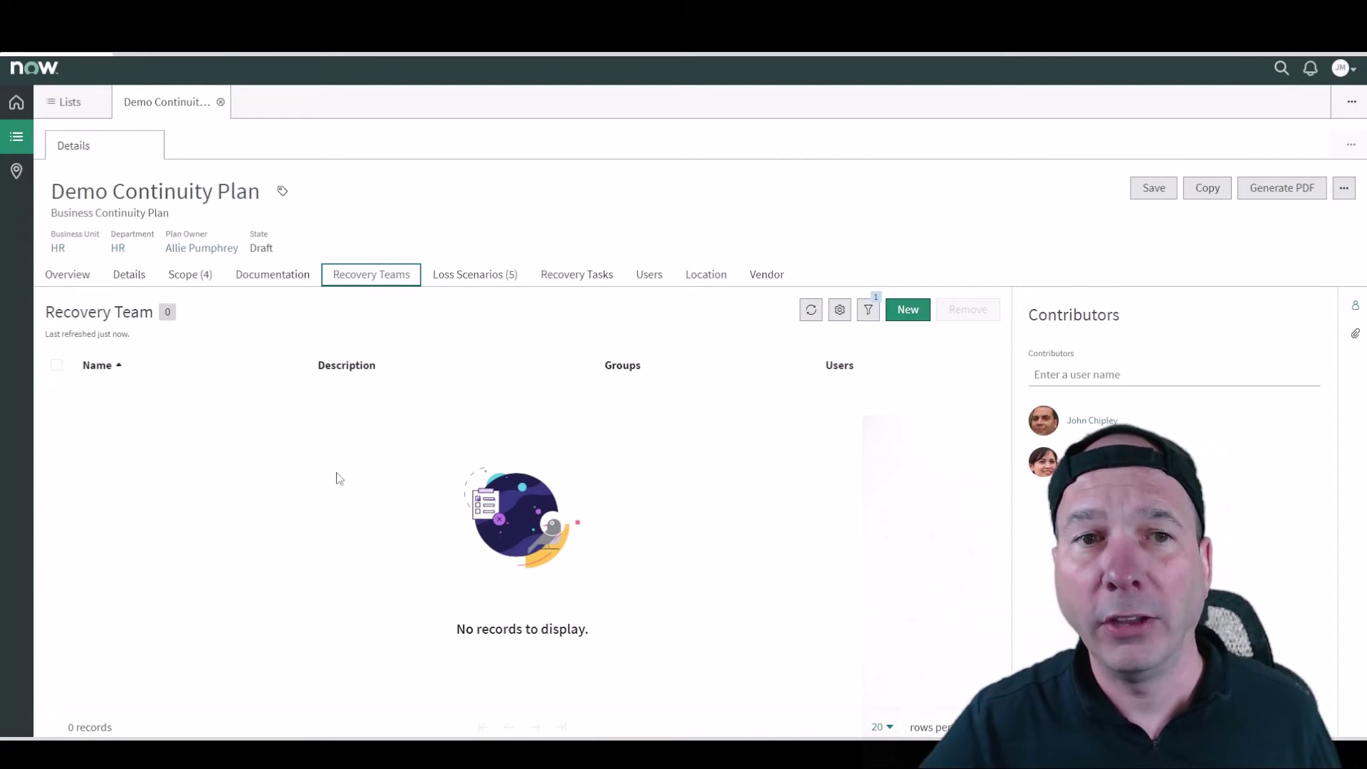
Step: Create the HR Super Awesome Team with Analytics and Apache Support Group groups and one user
left_click(904, 311)
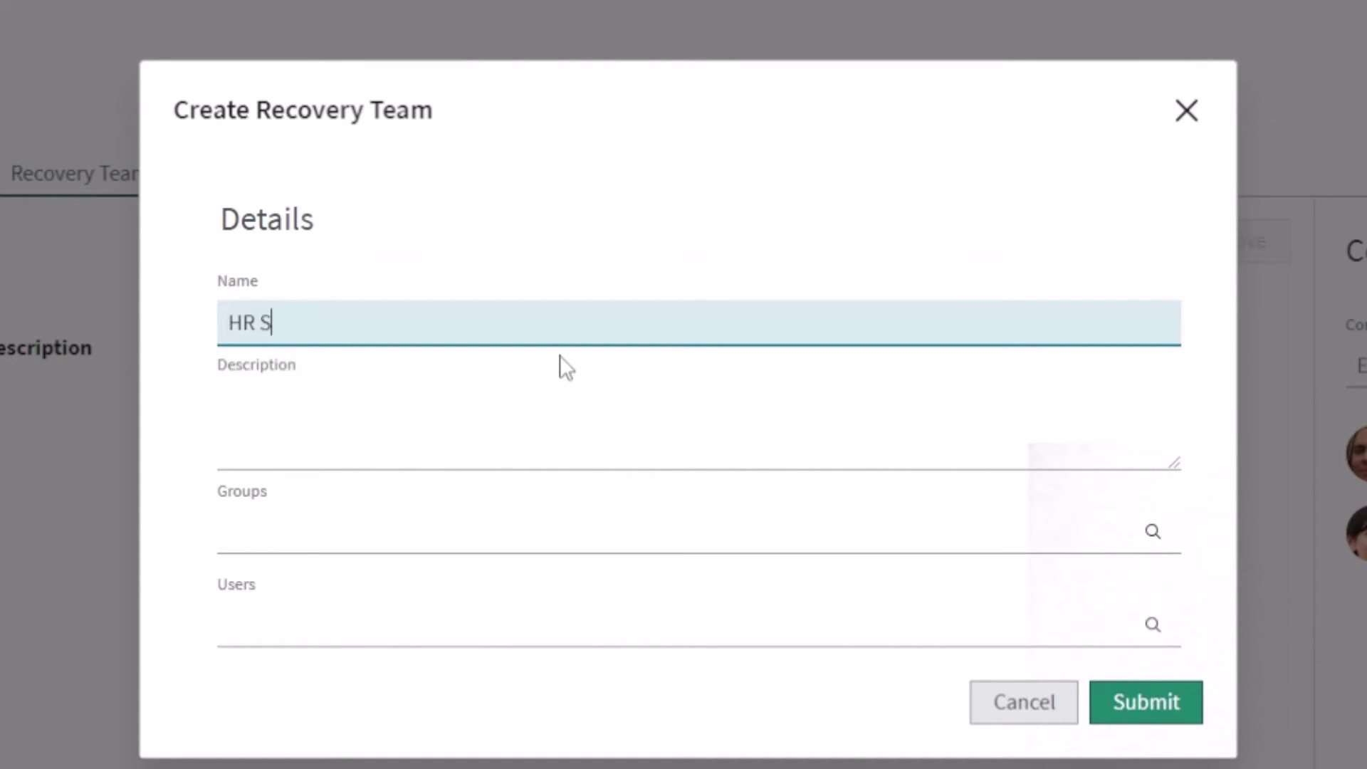
type("HR Super Awesome Team")
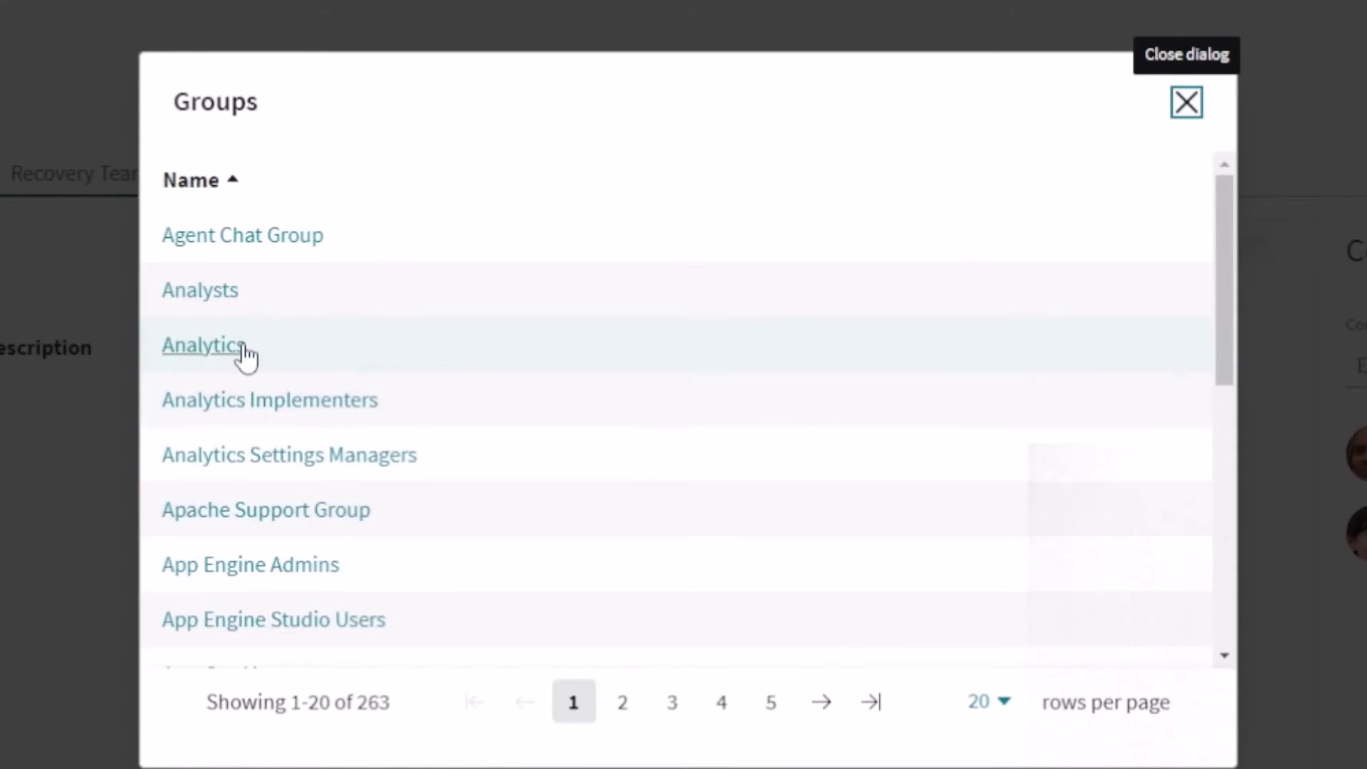
left_click(231, 347)
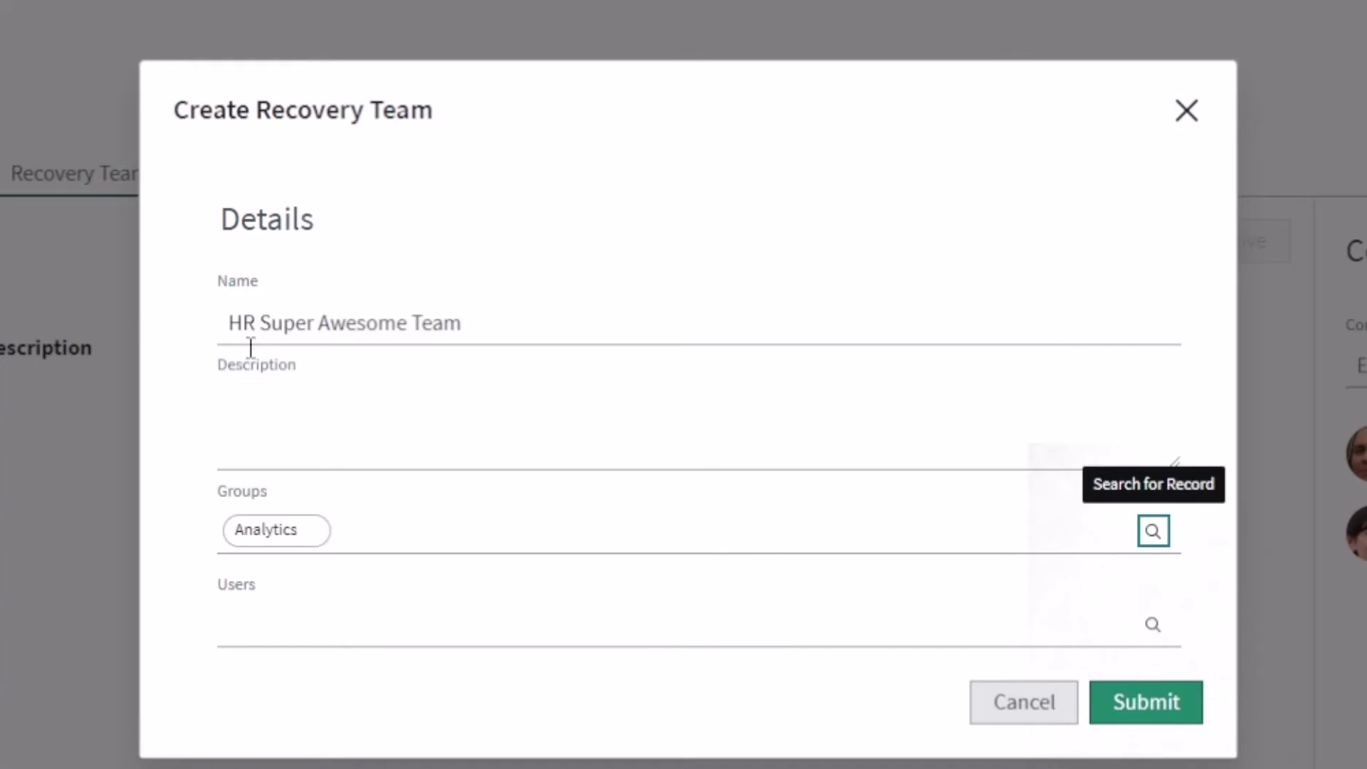
left_click(1153, 531)
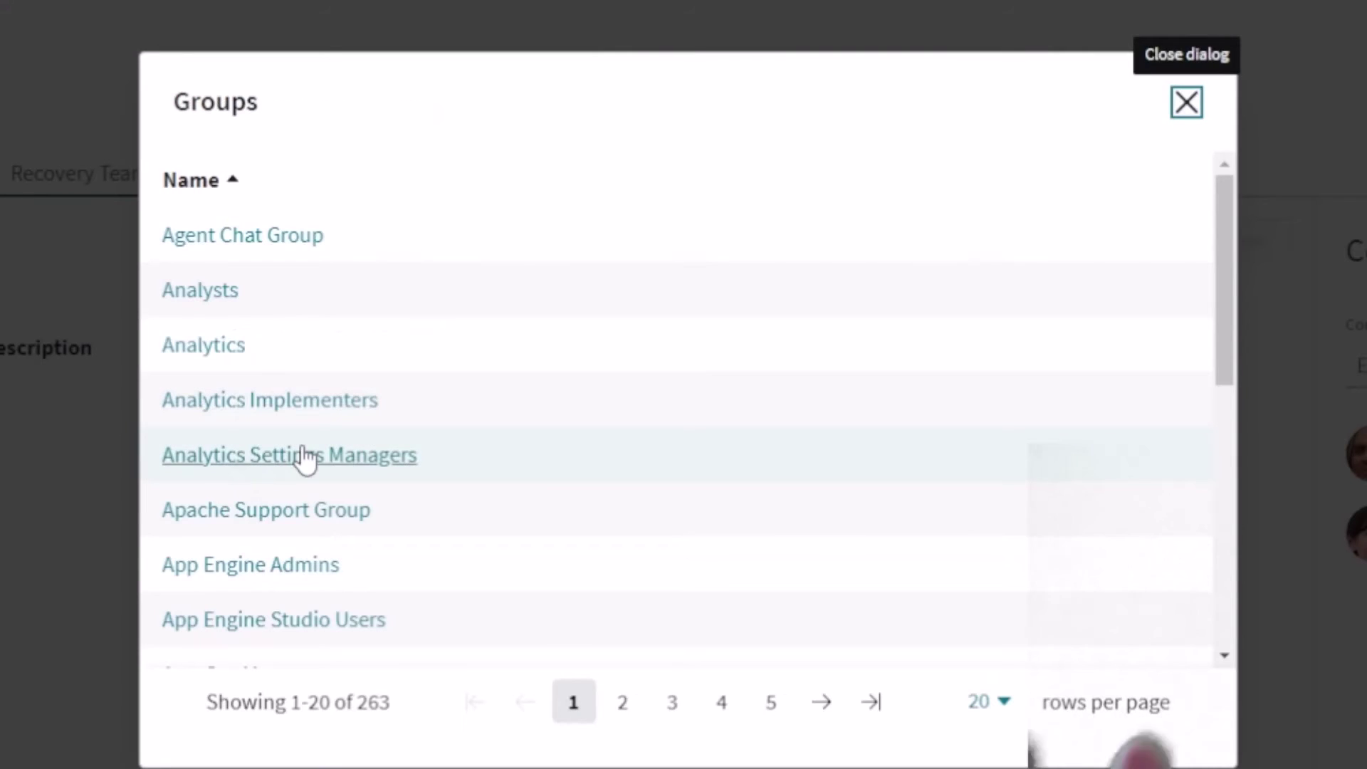
left_click(257, 530)
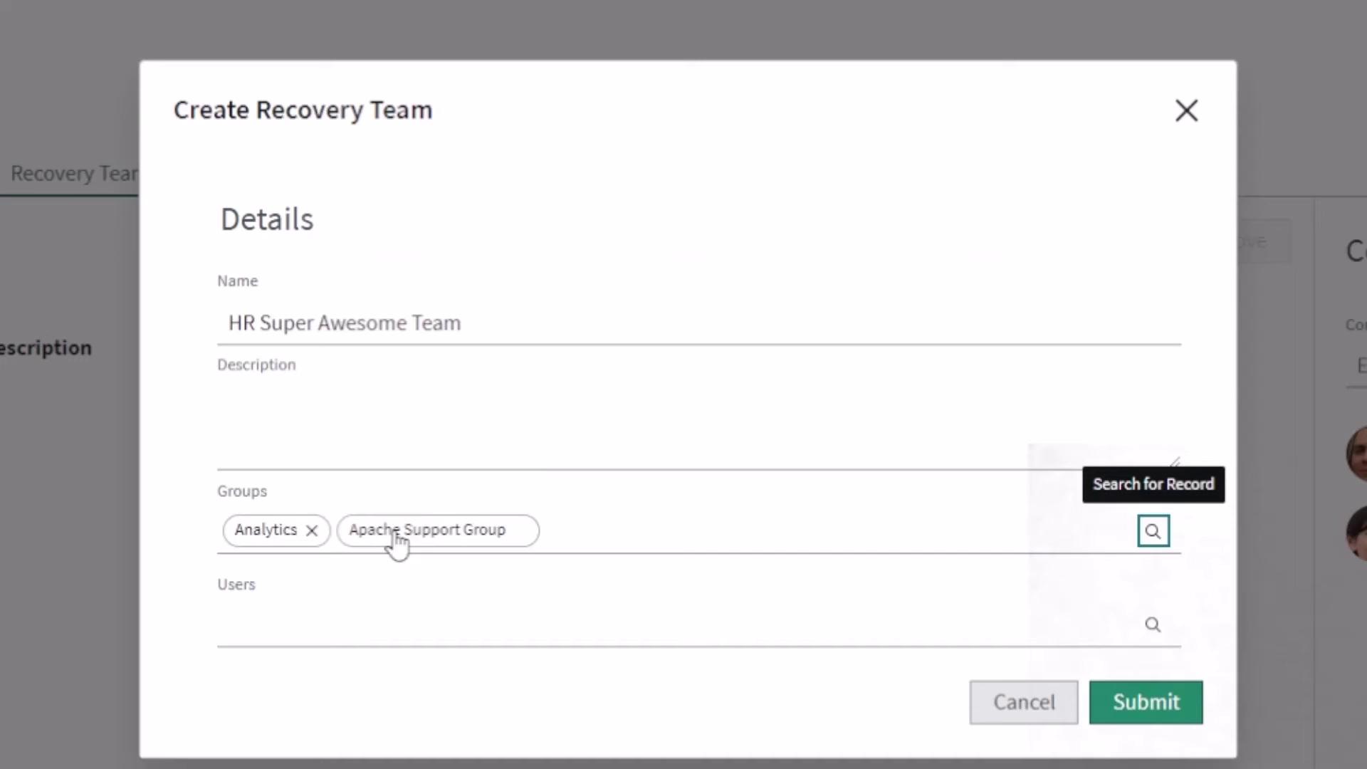
left_click(1153, 624)
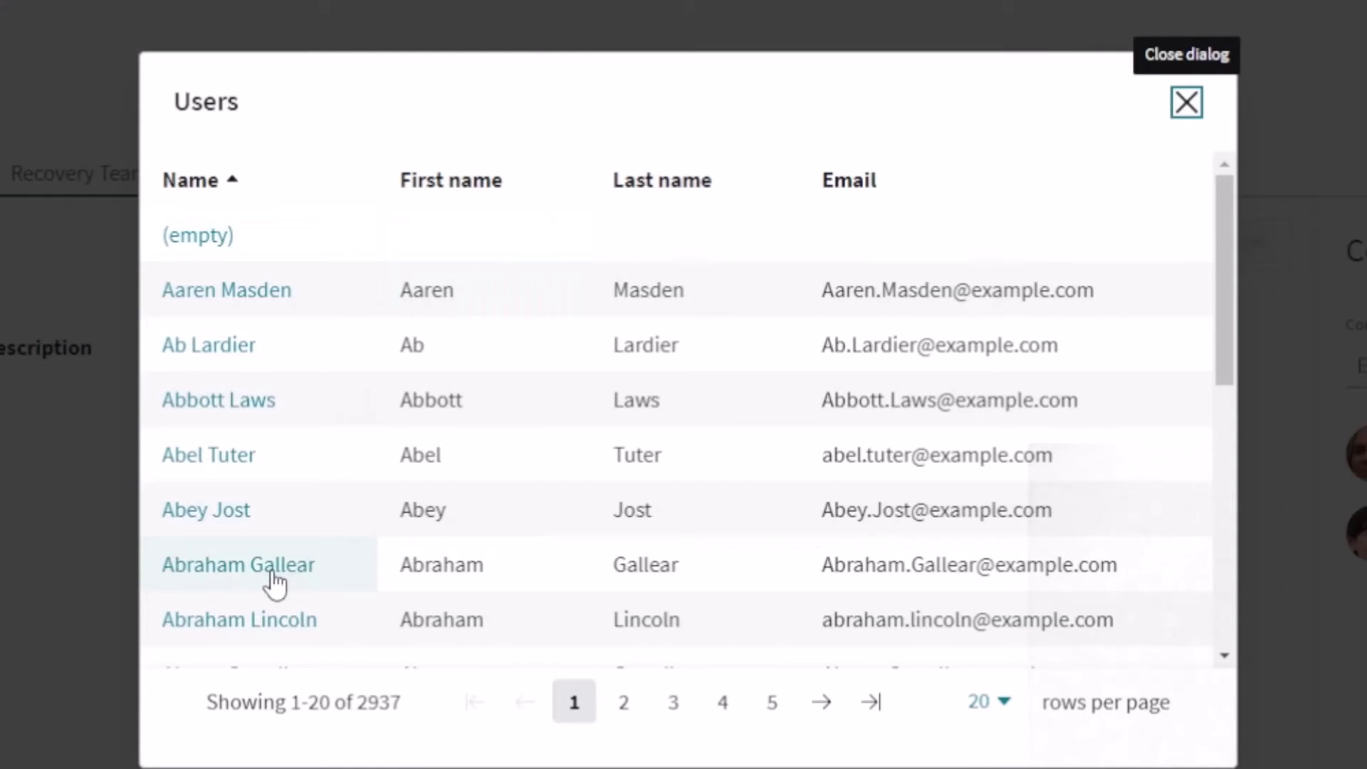
left_click(258, 621)
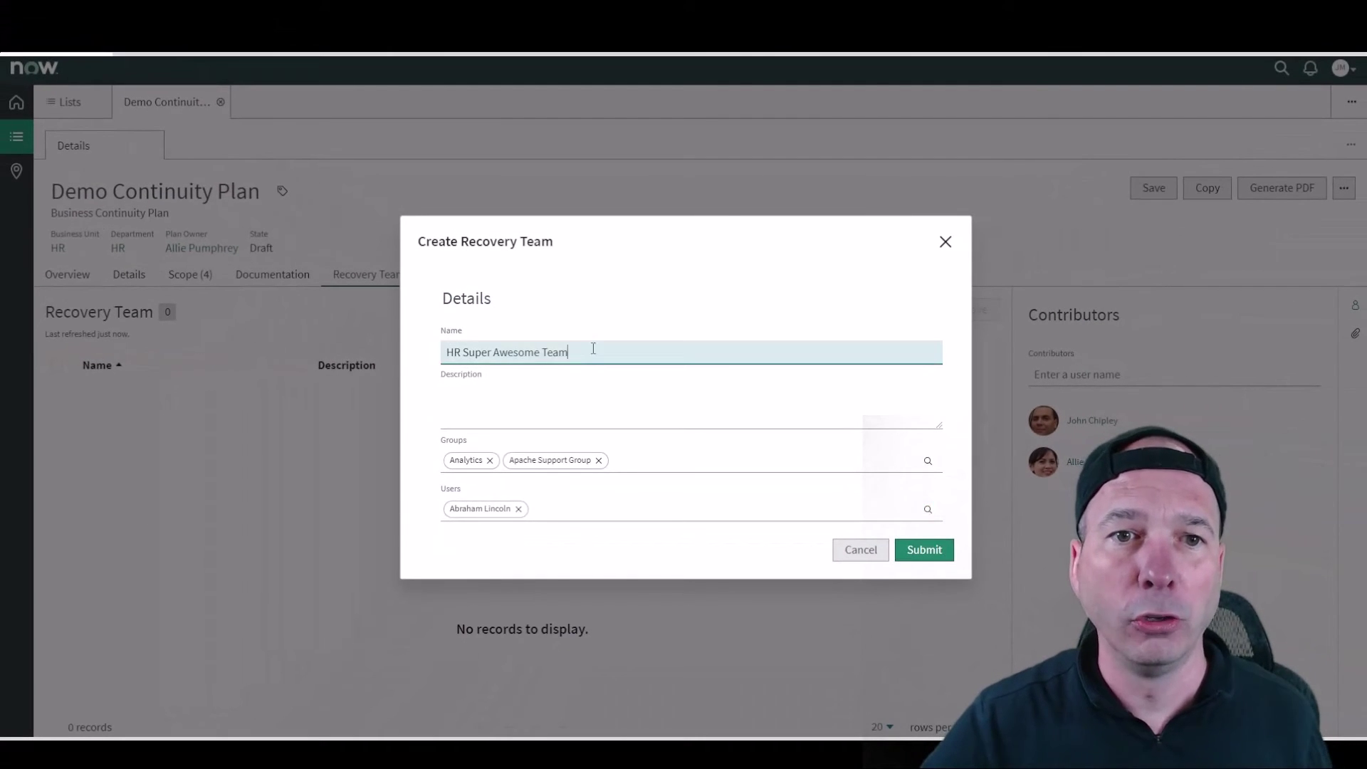
Step: Copy the team name into the Description and submit the new recovery team
left_click_drag(589, 352, 444, 352)
key("ctrl+c")
left_click(537, 397)
key("ctrl+v")
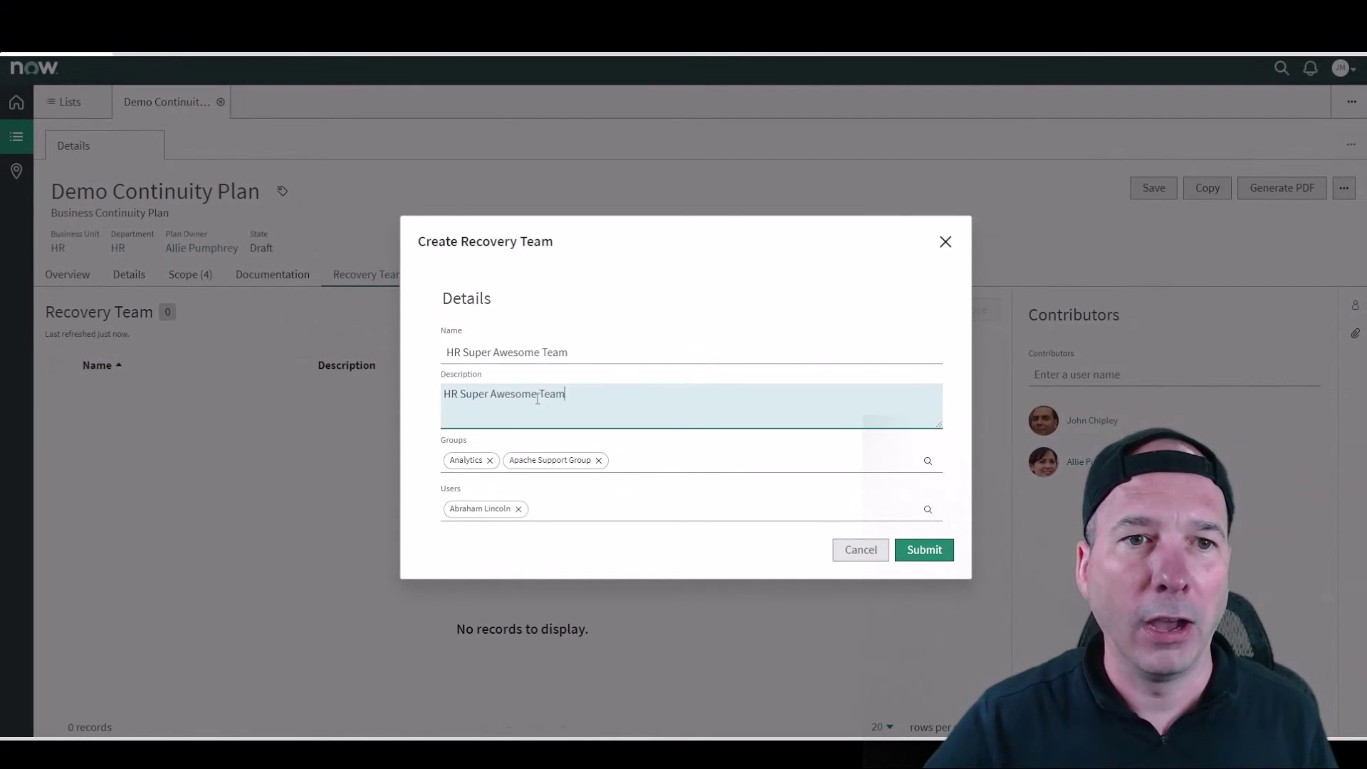
left_click(914, 560)
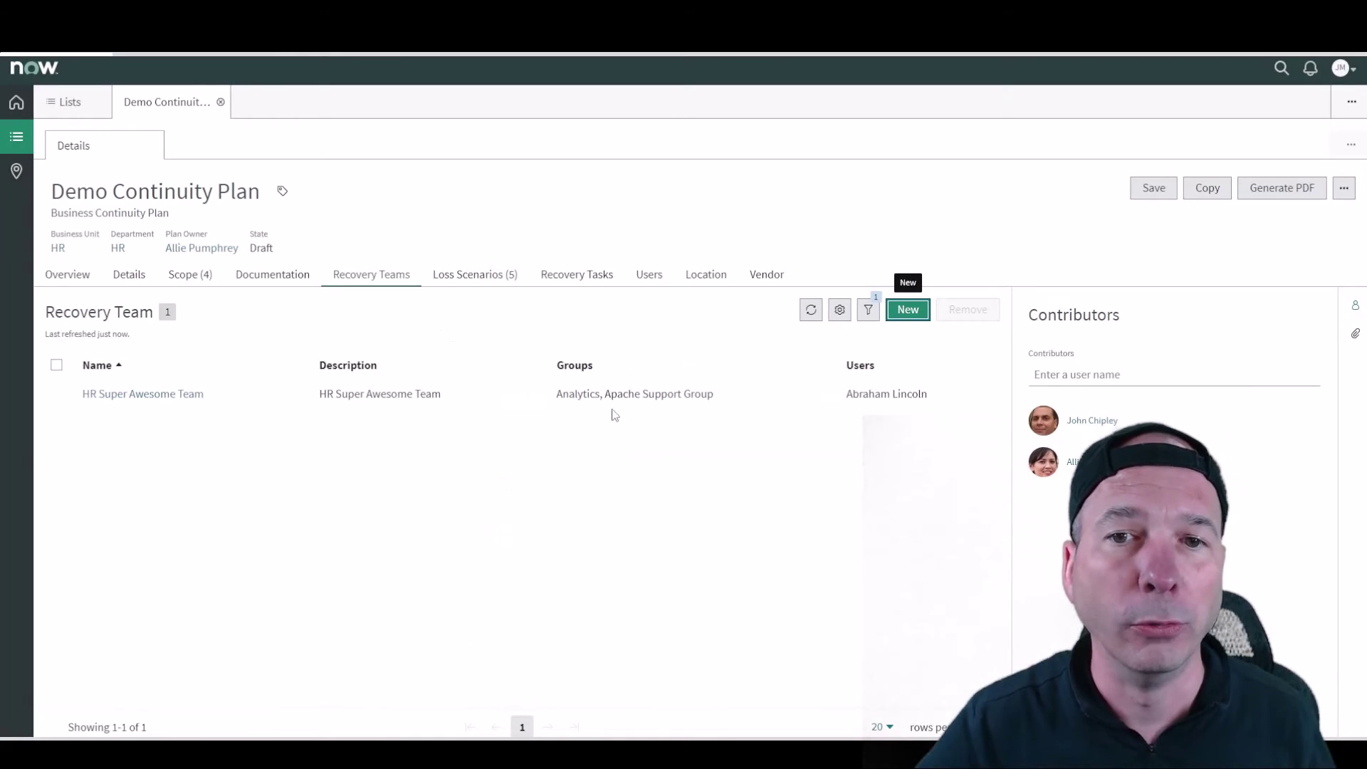
Step: Show the Loss Scenarios tab with its five scenarios, Cyber Threat Scenario through Loss of Workplace
left_click(488, 275)
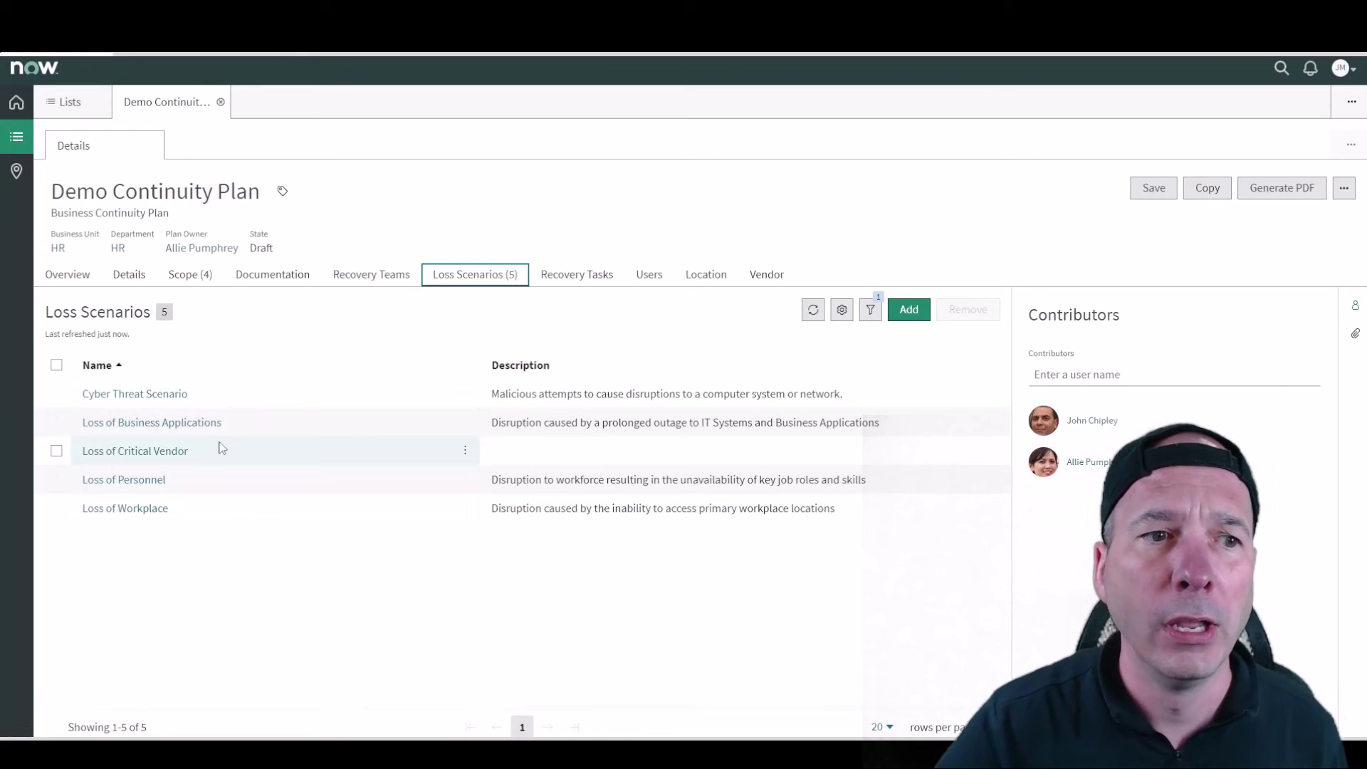
left_click(604, 282)
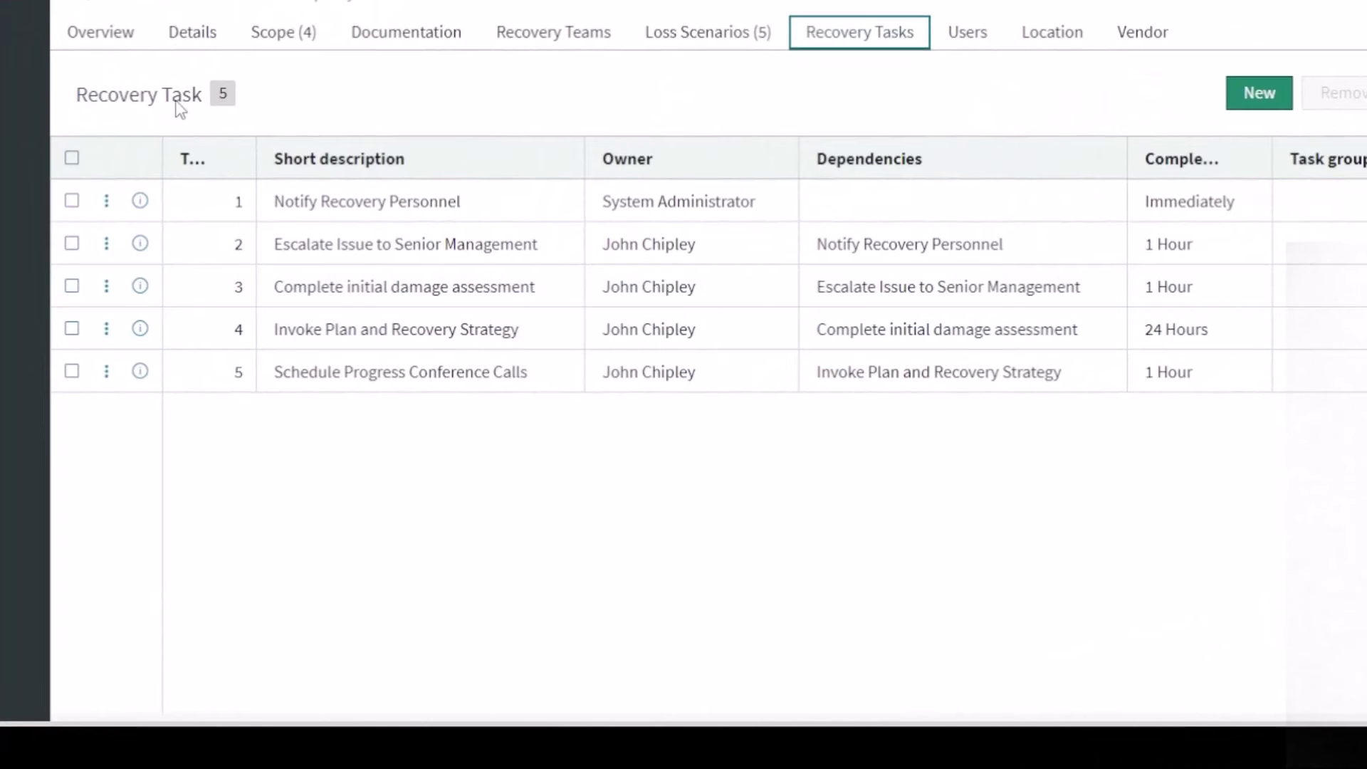
left_click_drag(174, 100, 609, 445)
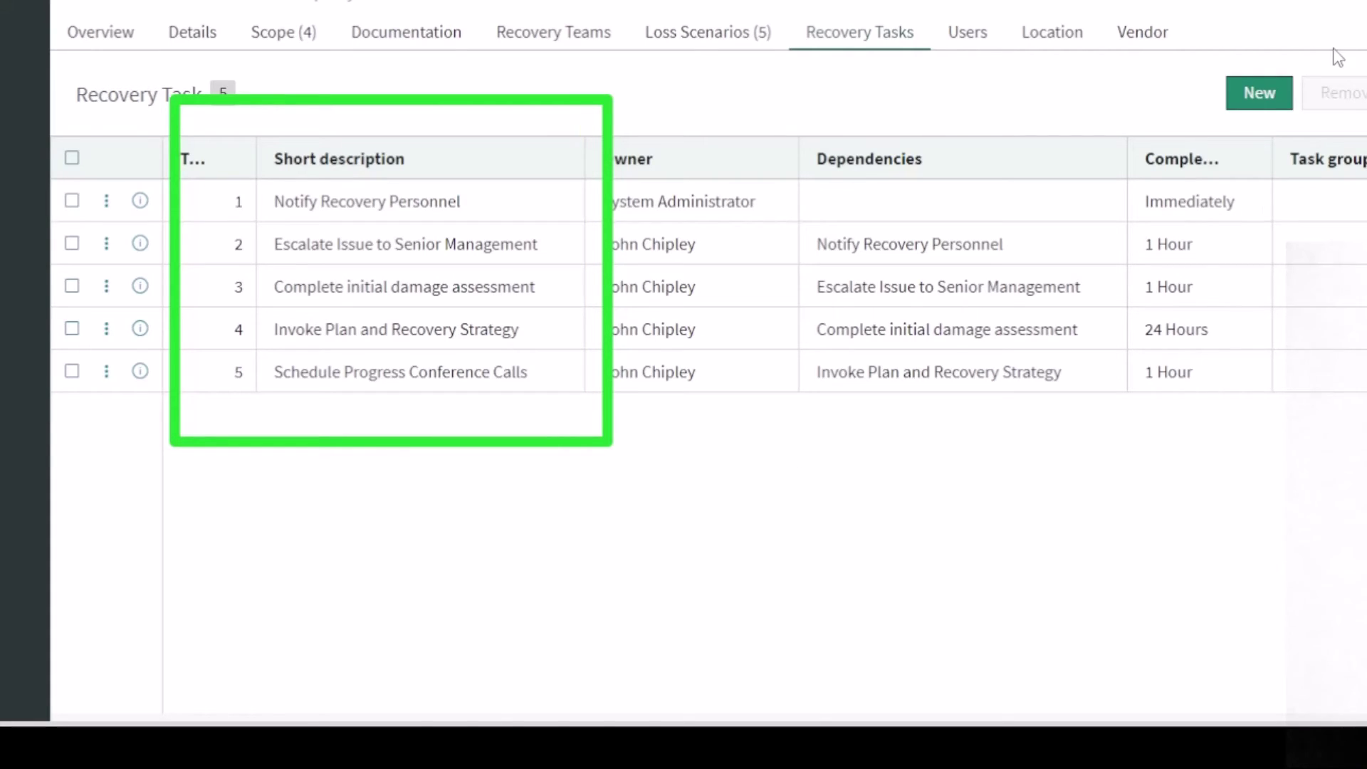
left_click(1273, 98)
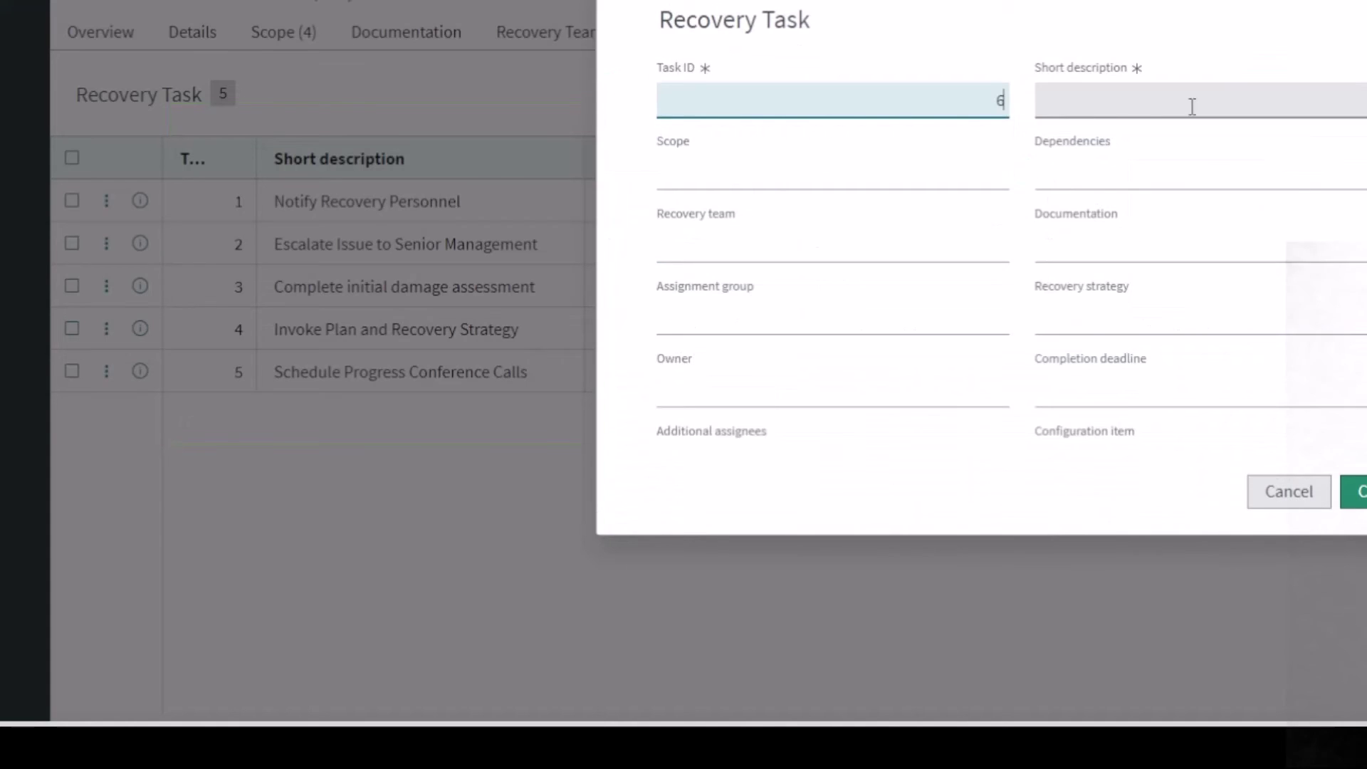
left_click(1085, 108)
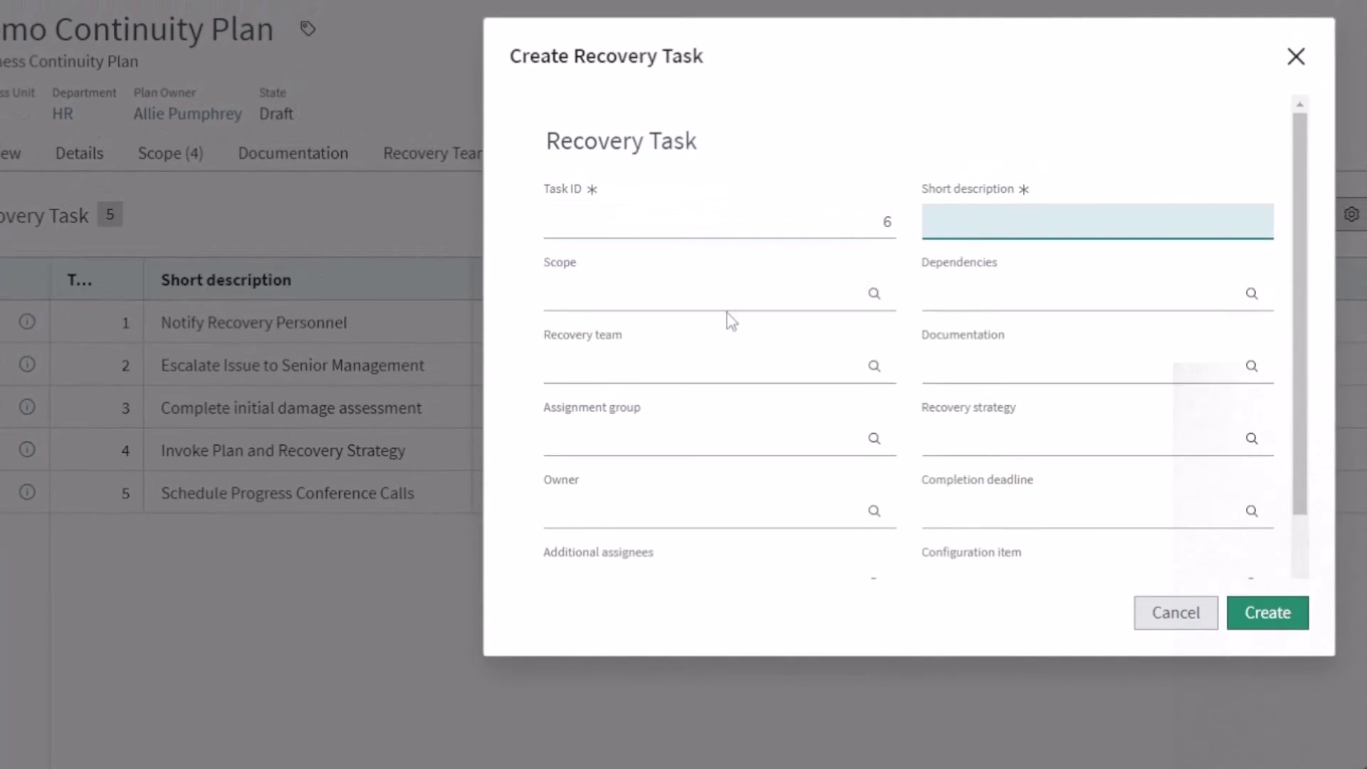
left_click(799, 291)
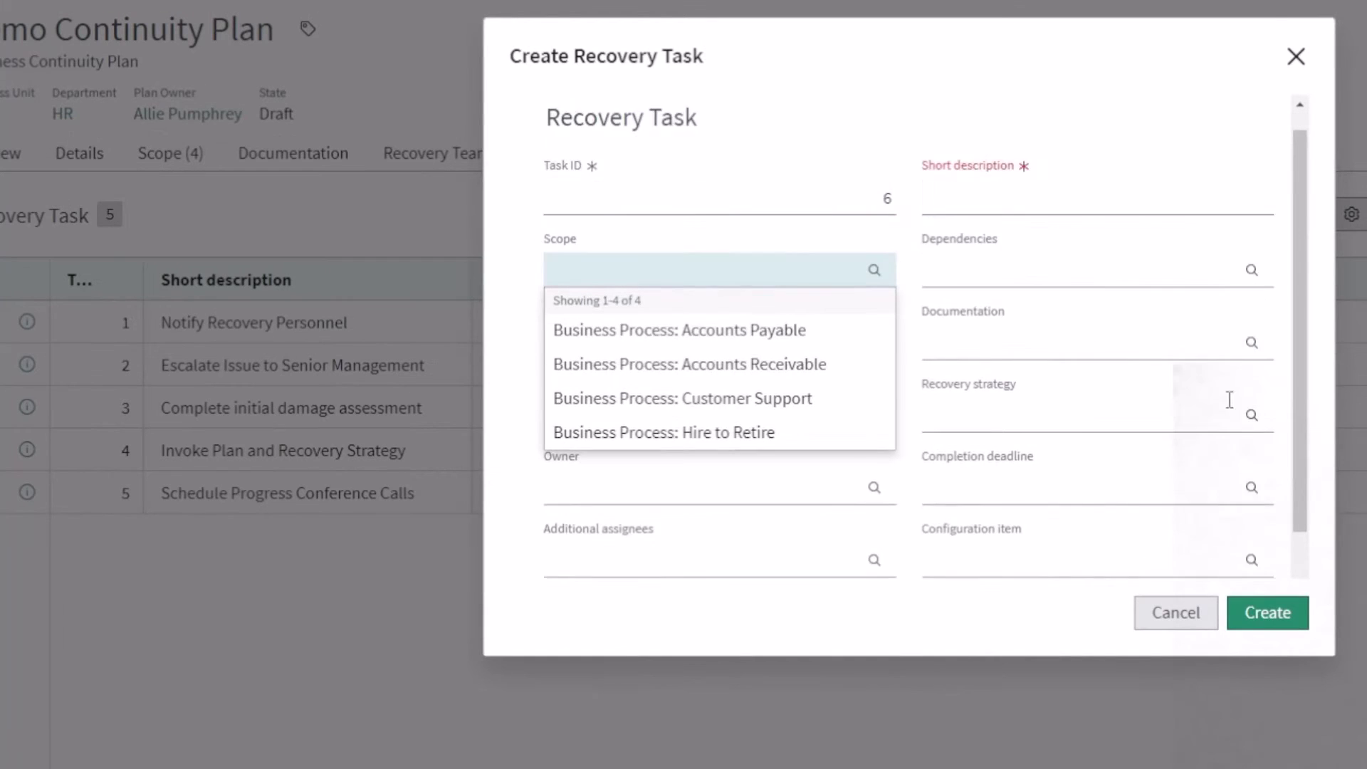
scroll(1229, 399, "down", 2)
left_click(1168, 616)
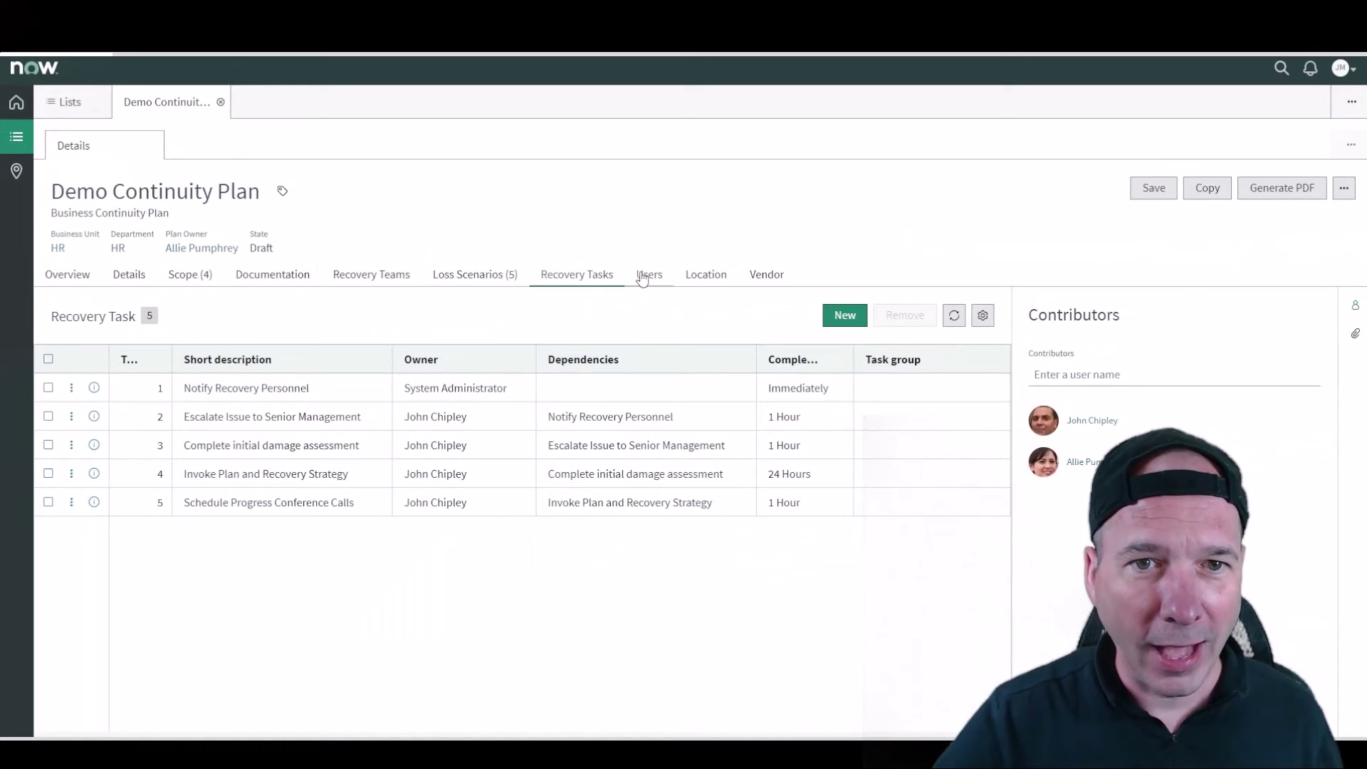
Step: Check the empty Users, Location and Vendor lists, then generate the continuity plan PDF
left_click(647, 276)
left_click(712, 281)
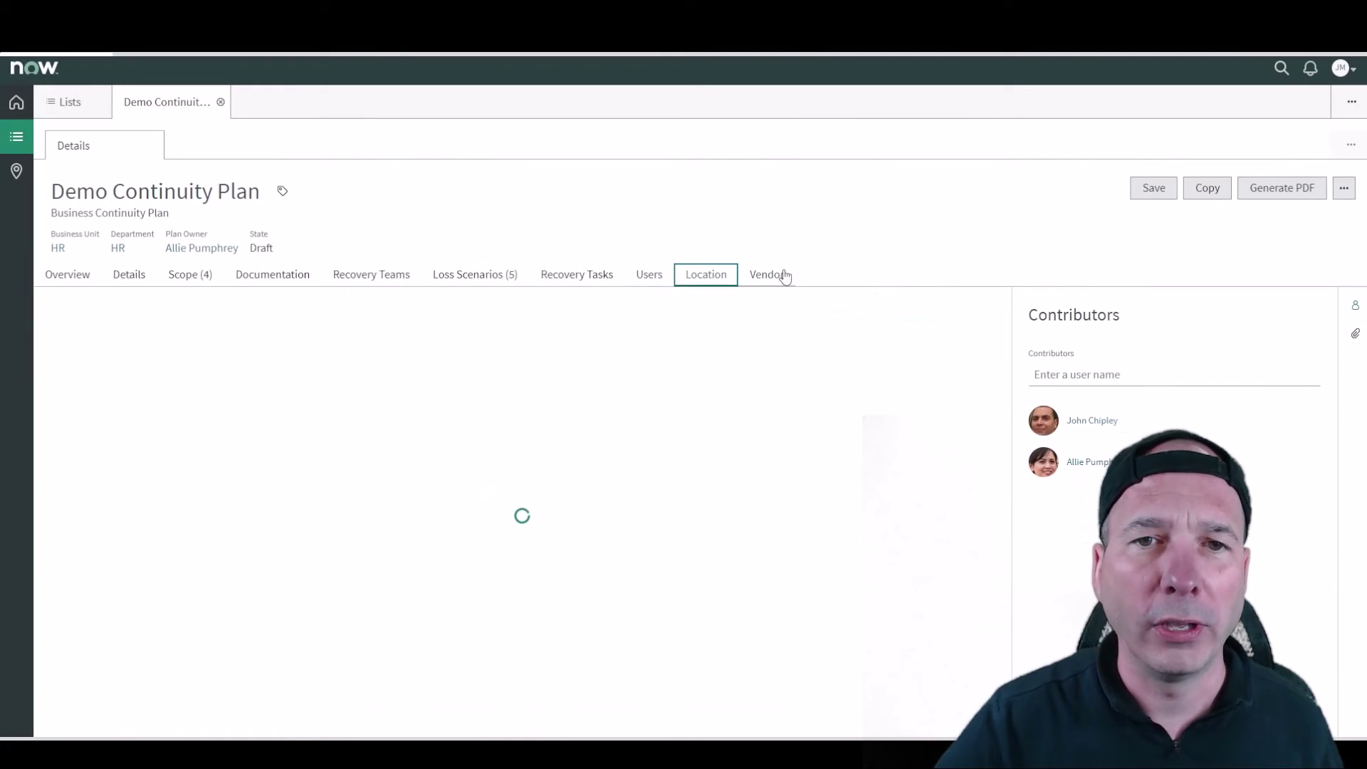
left_click(773, 276)
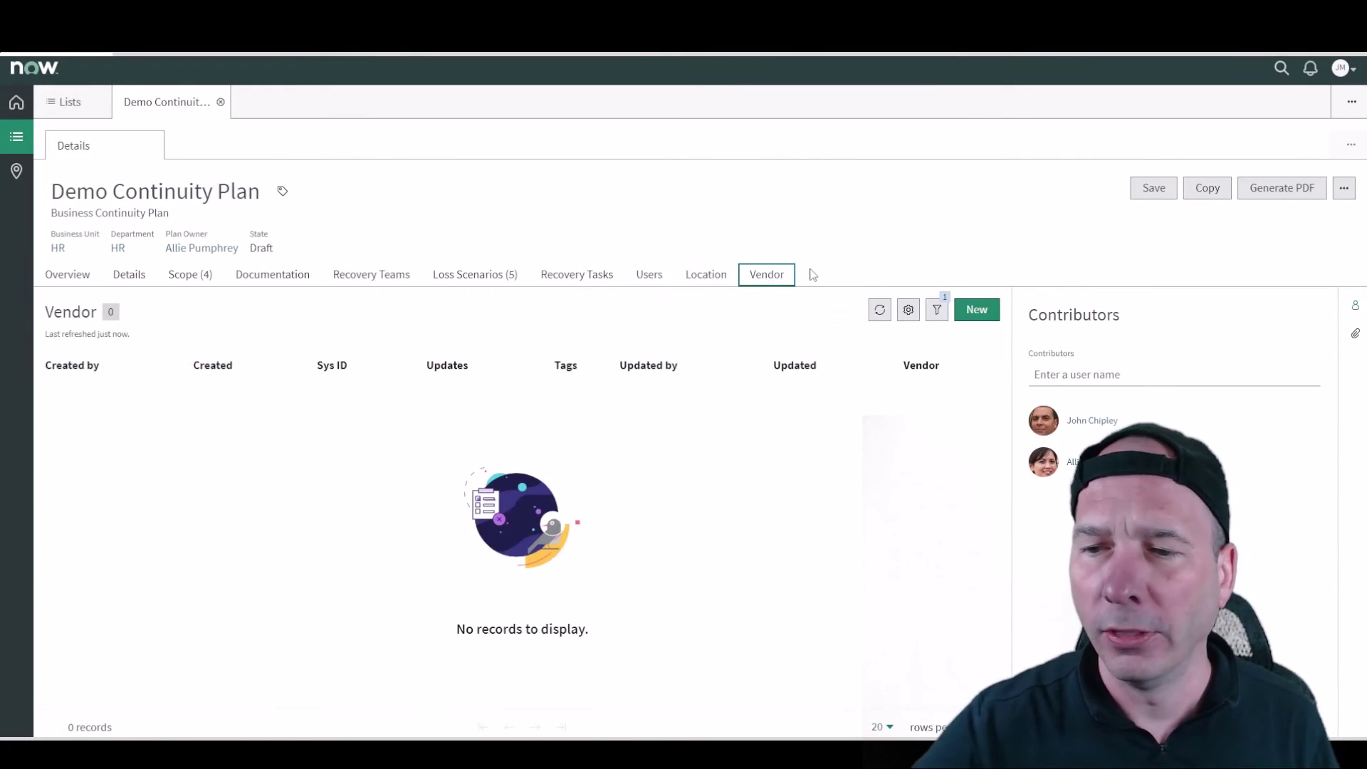
mouse_move(616, 236)
left_mouse_down()
mouse_move(878, 327)
mouse_move(823, 311)
left_mouse_up()
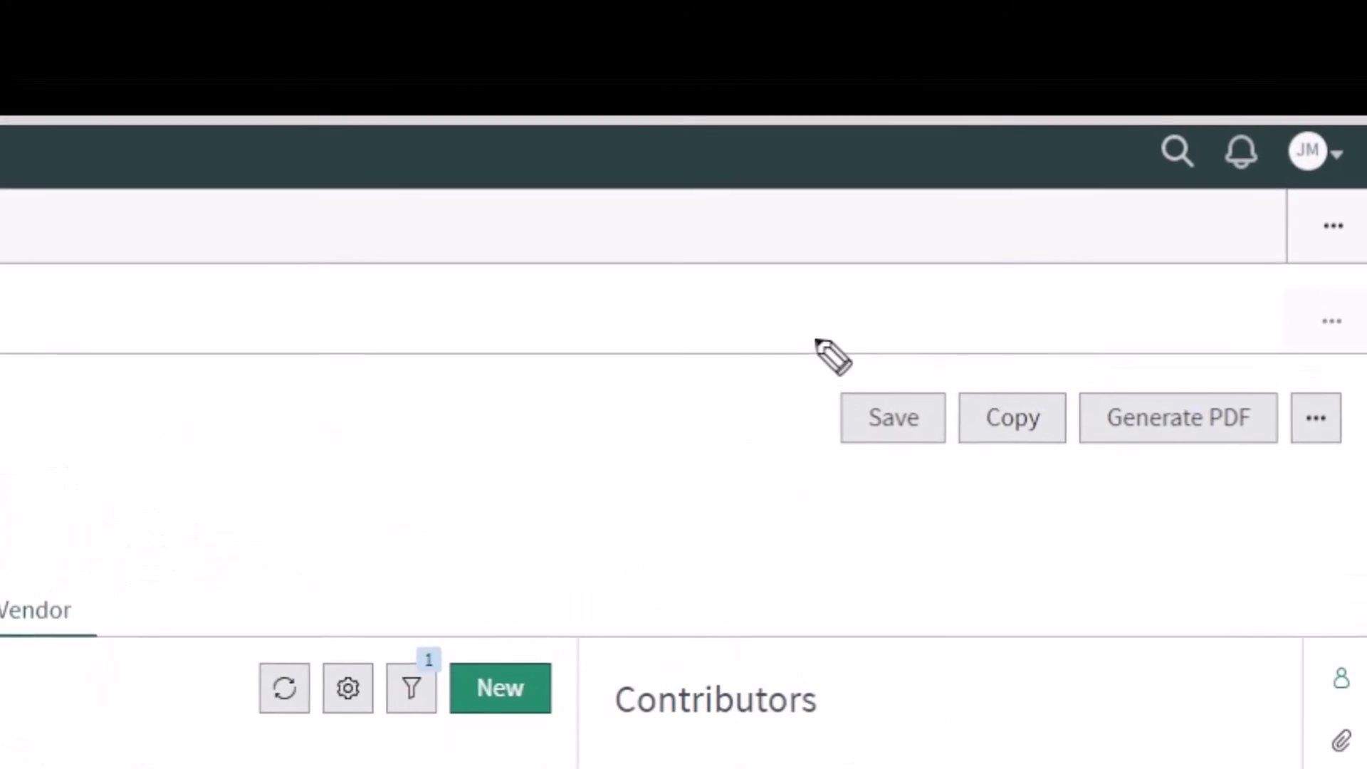
mouse_move(687, 298)
left_mouse_down()
mouse_move(951, 337)
mouse_move(942, 351)
mouse_move(1002, 287)
left_mouse_up()
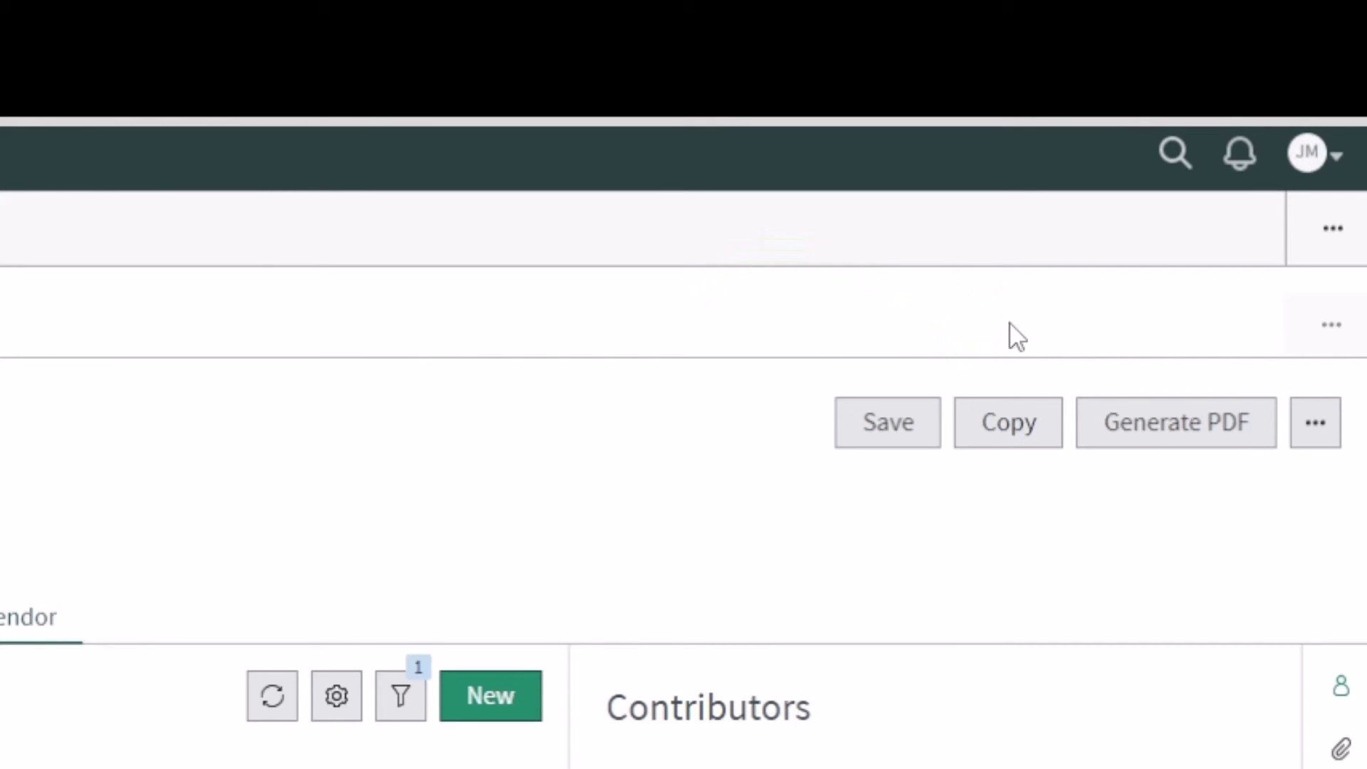
left_click(1214, 417)
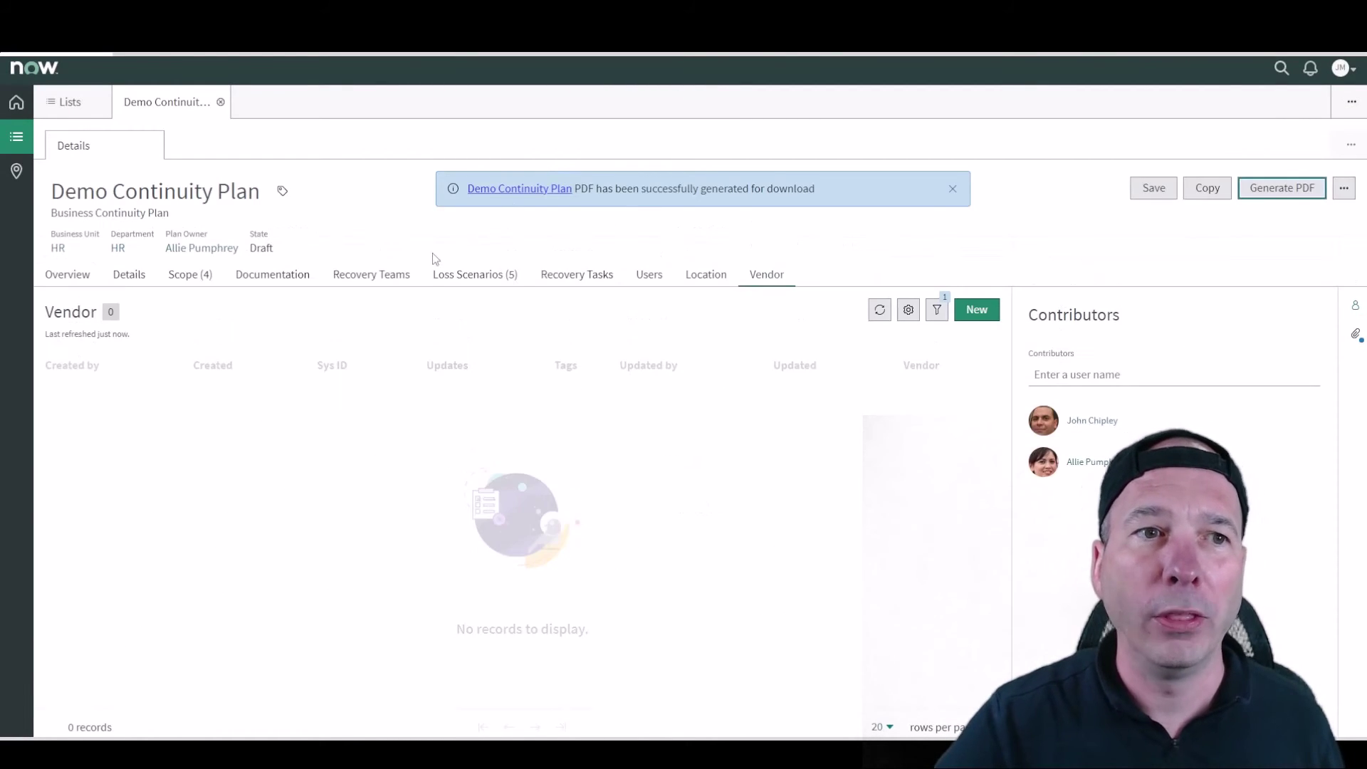
Step: Open the BCM-Demo Continuity Plan.pdf attachment from the activity stream in the viewer
left_click(142, 279)
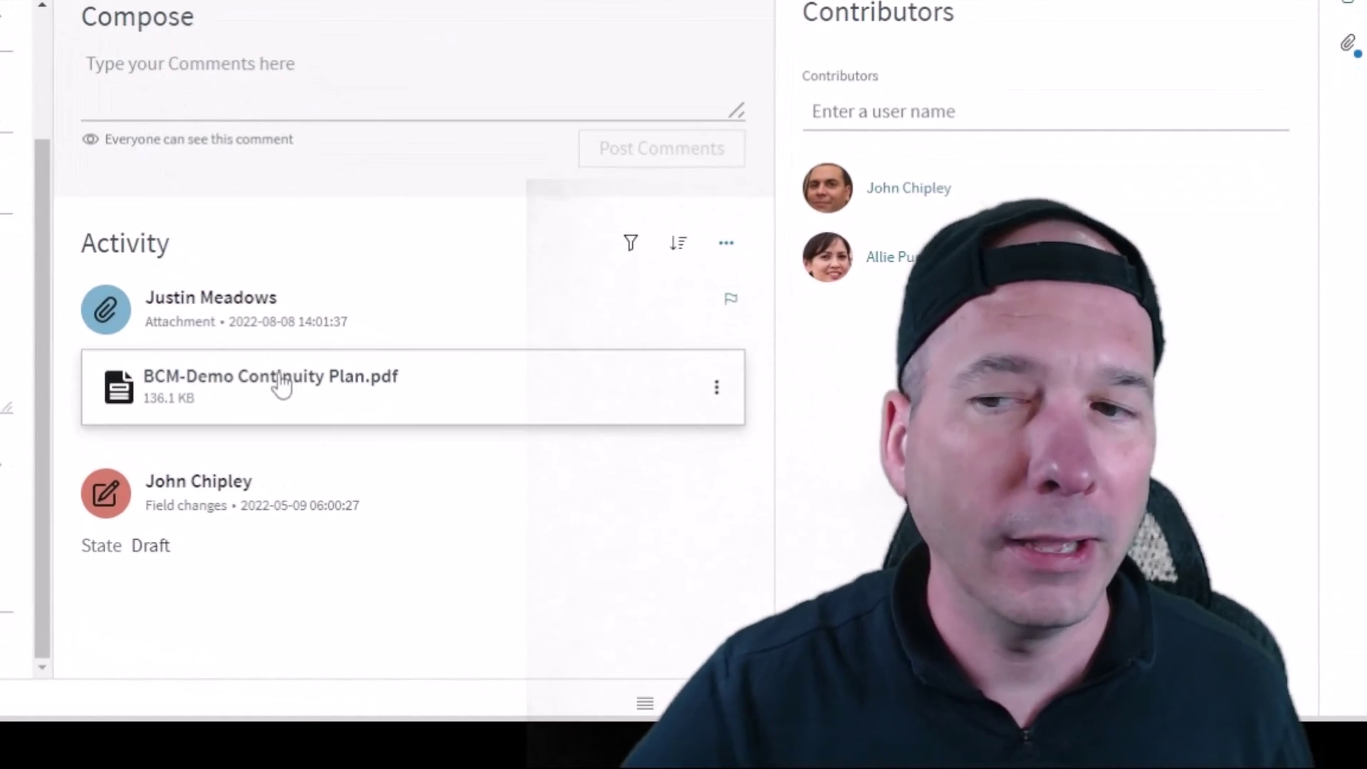
mouse_move(6, 317)
left_mouse_down()
mouse_move(721, 464)
mouse_move(774, 459)
left_mouse_up()
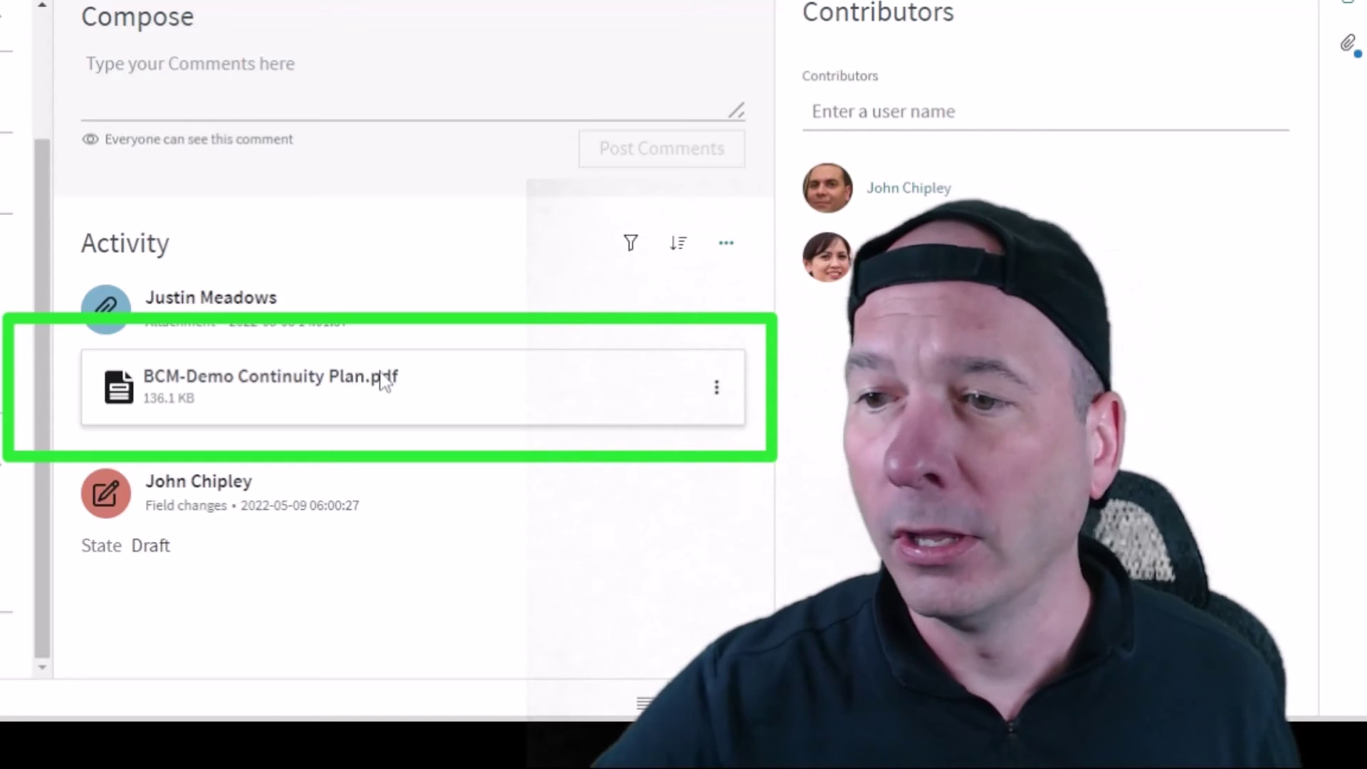
left_click(316, 378)
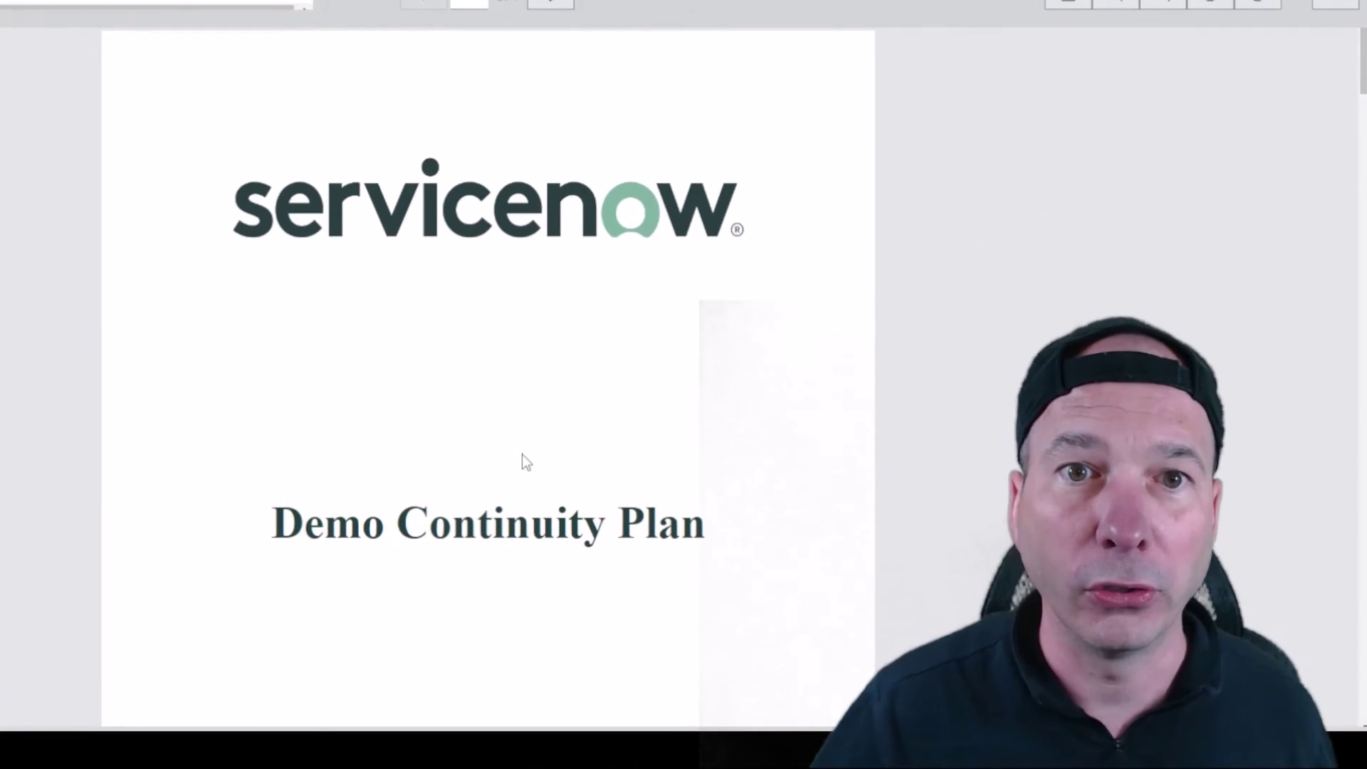
scroll(504, 306, "down", 5)
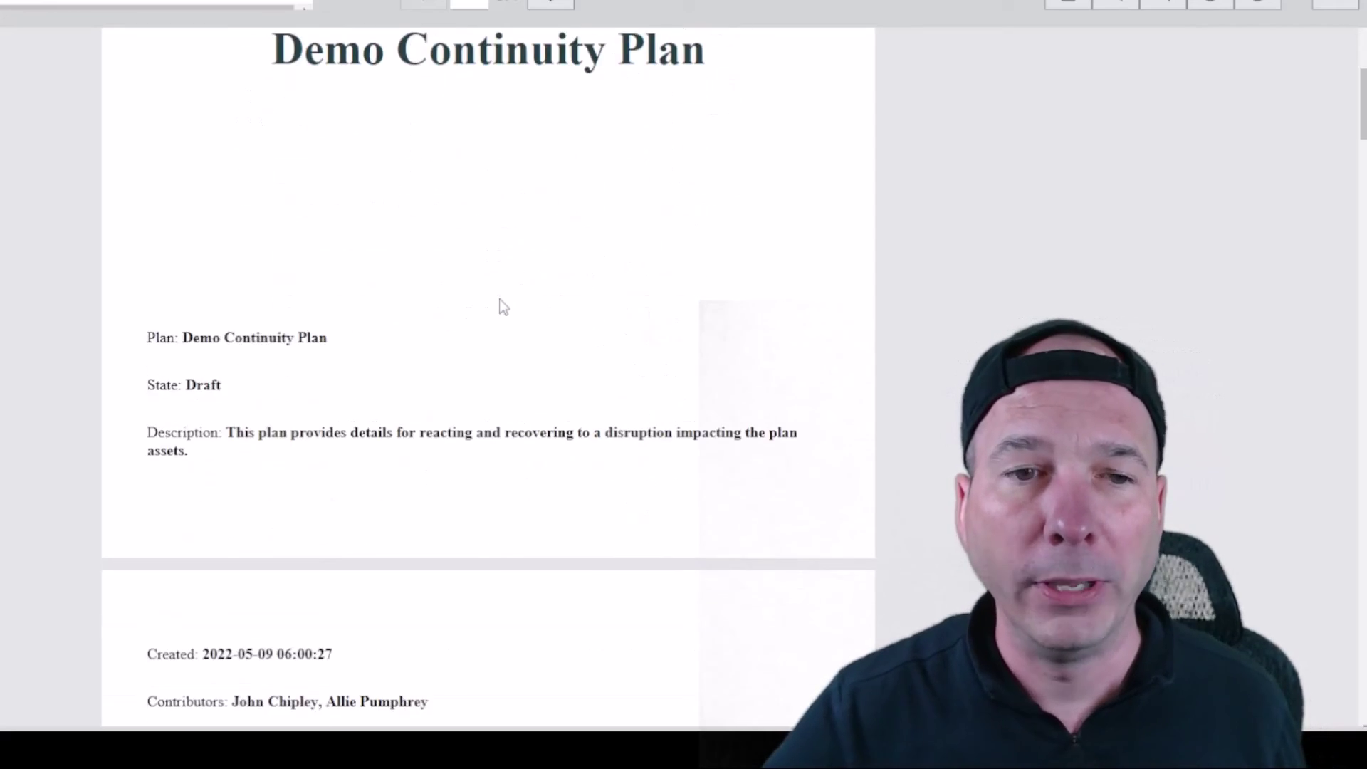
scroll(504, 307, "down", 10)
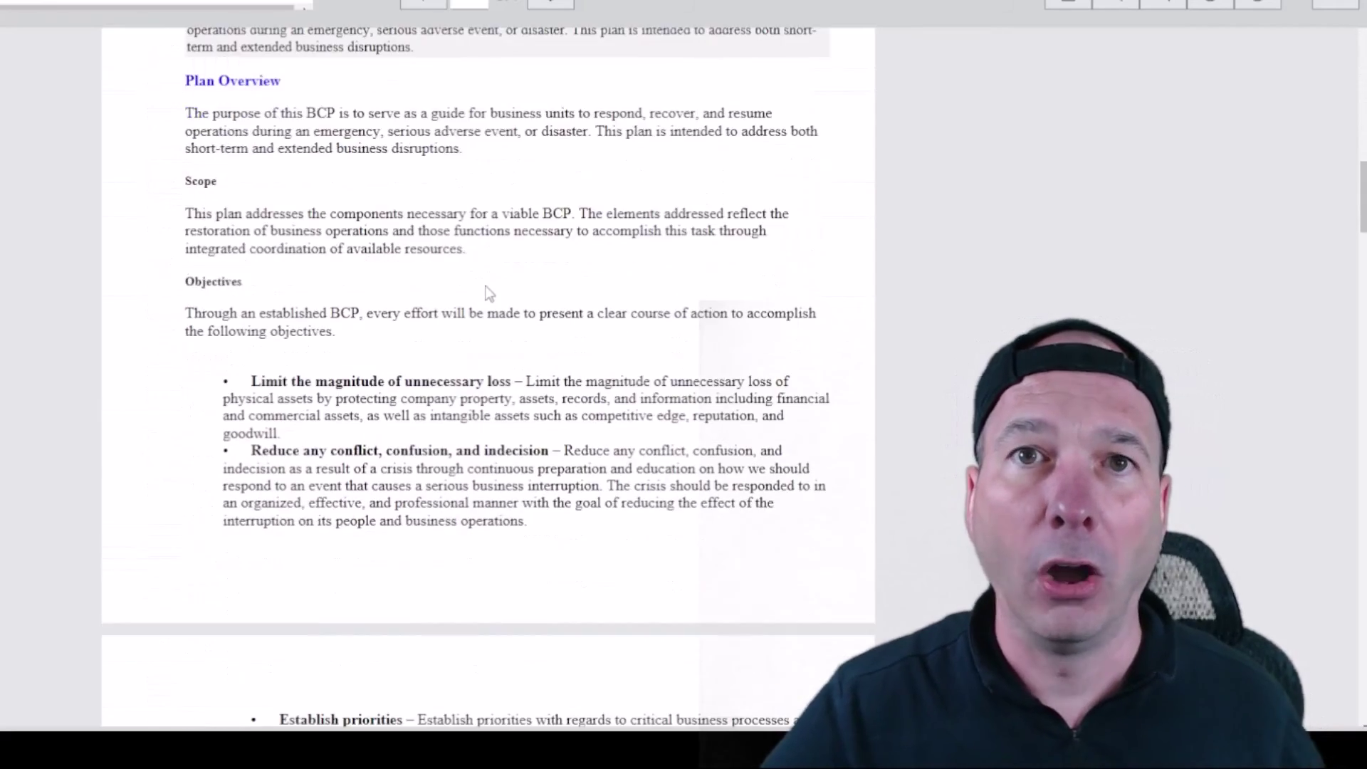
scroll(487, 288, "down", 10)
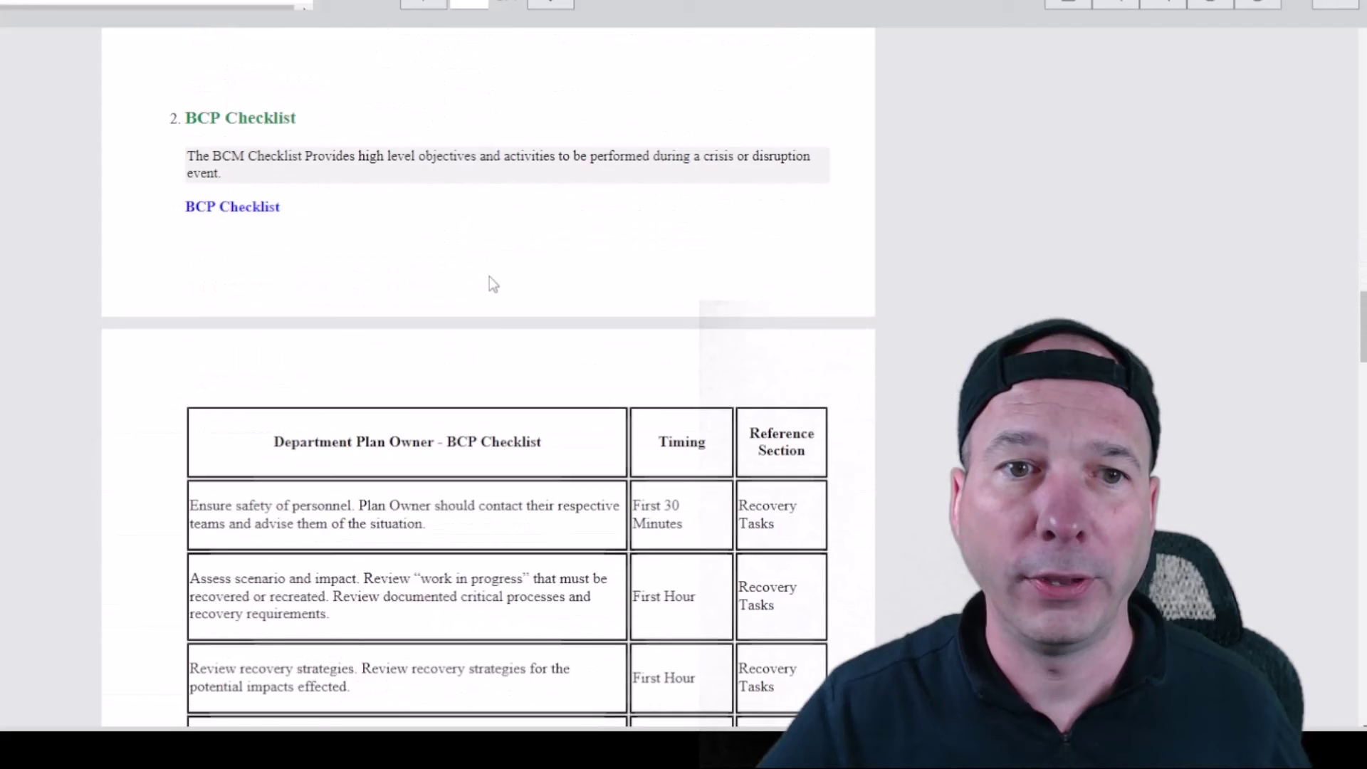
scroll(492, 284, "down", 10)
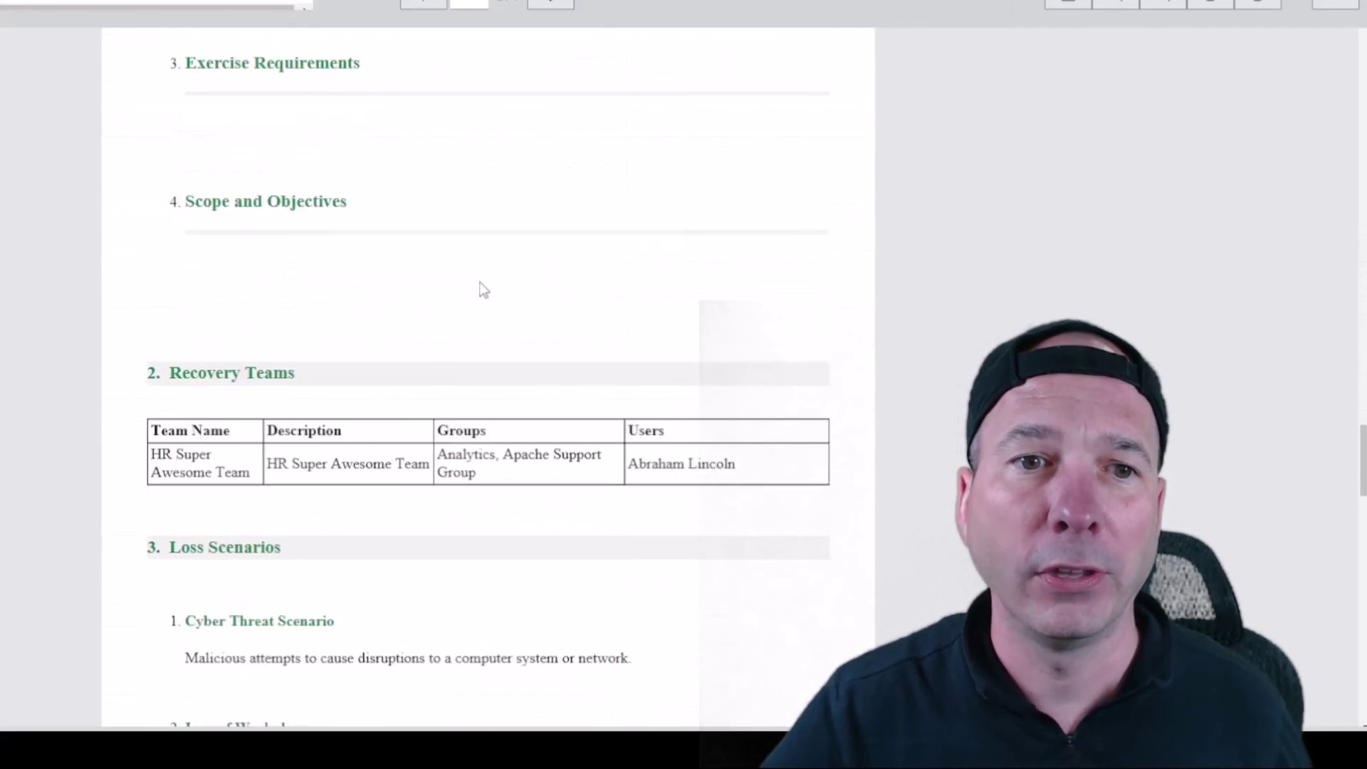
scroll(459, 282, "up", 4)
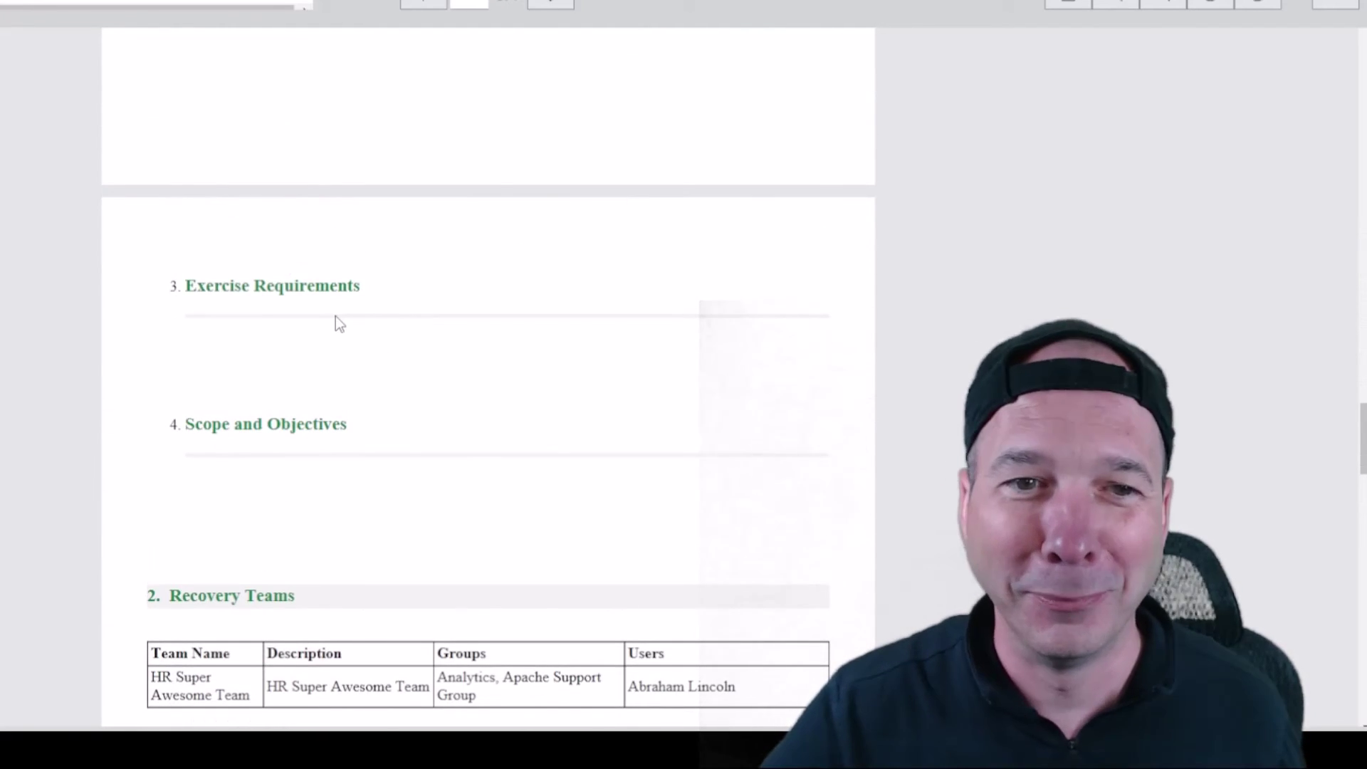
scroll(337, 322, "down", 6)
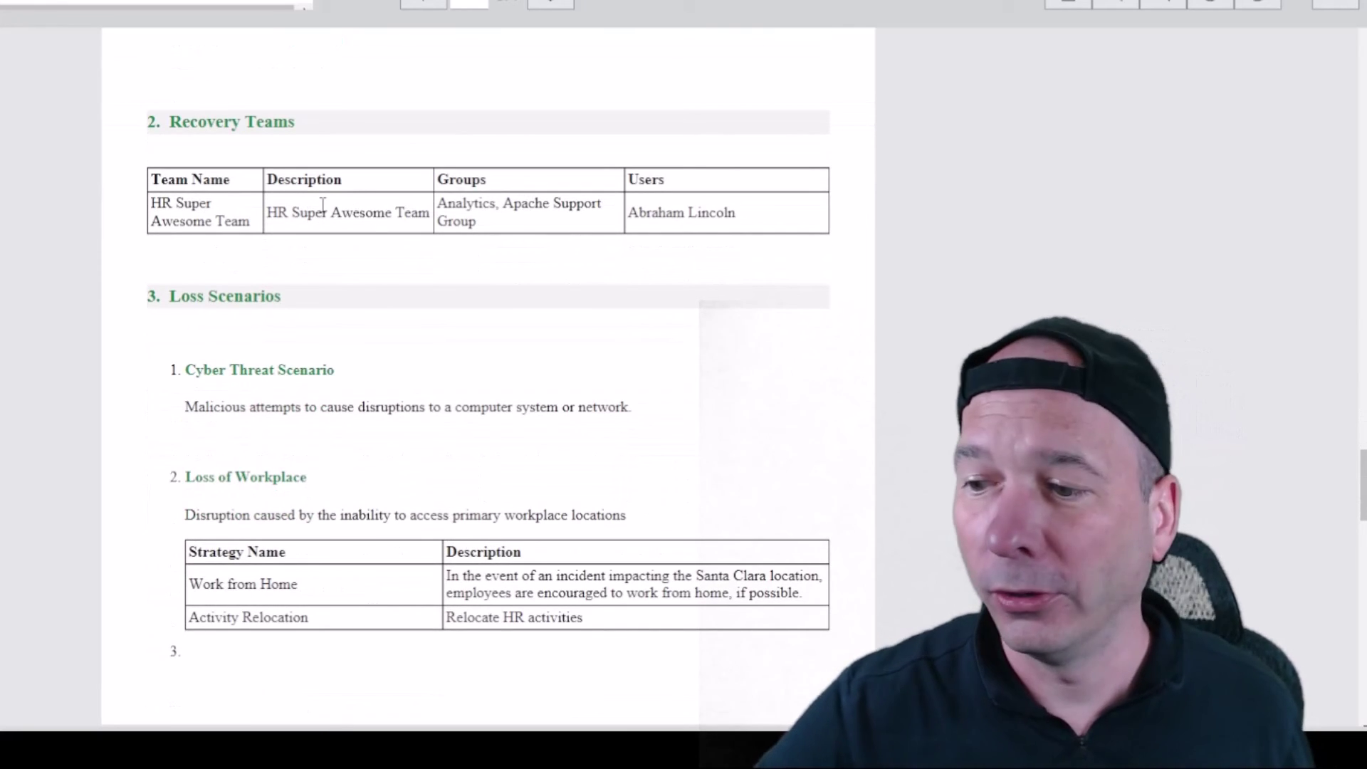
left_click_drag(128, 164, 866, 255)
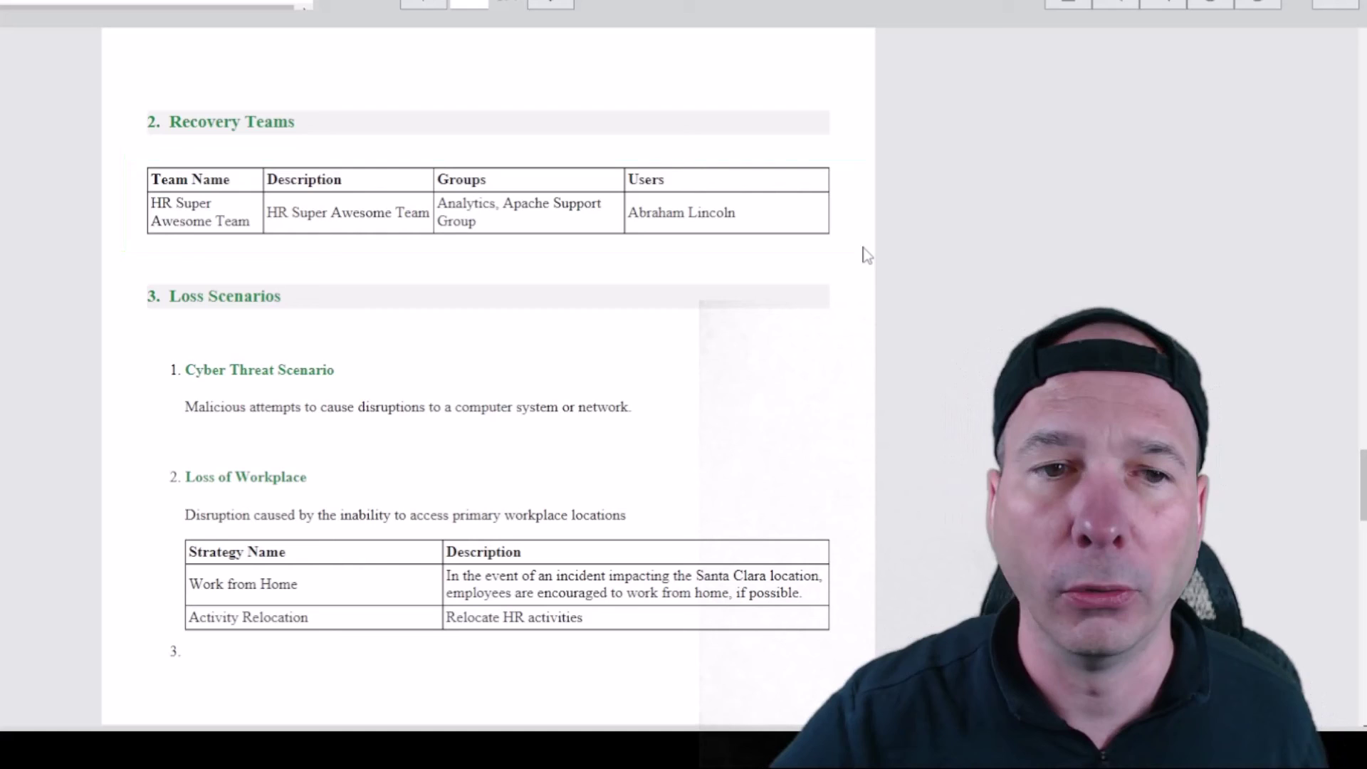
scroll(351, 250, "down", 4)
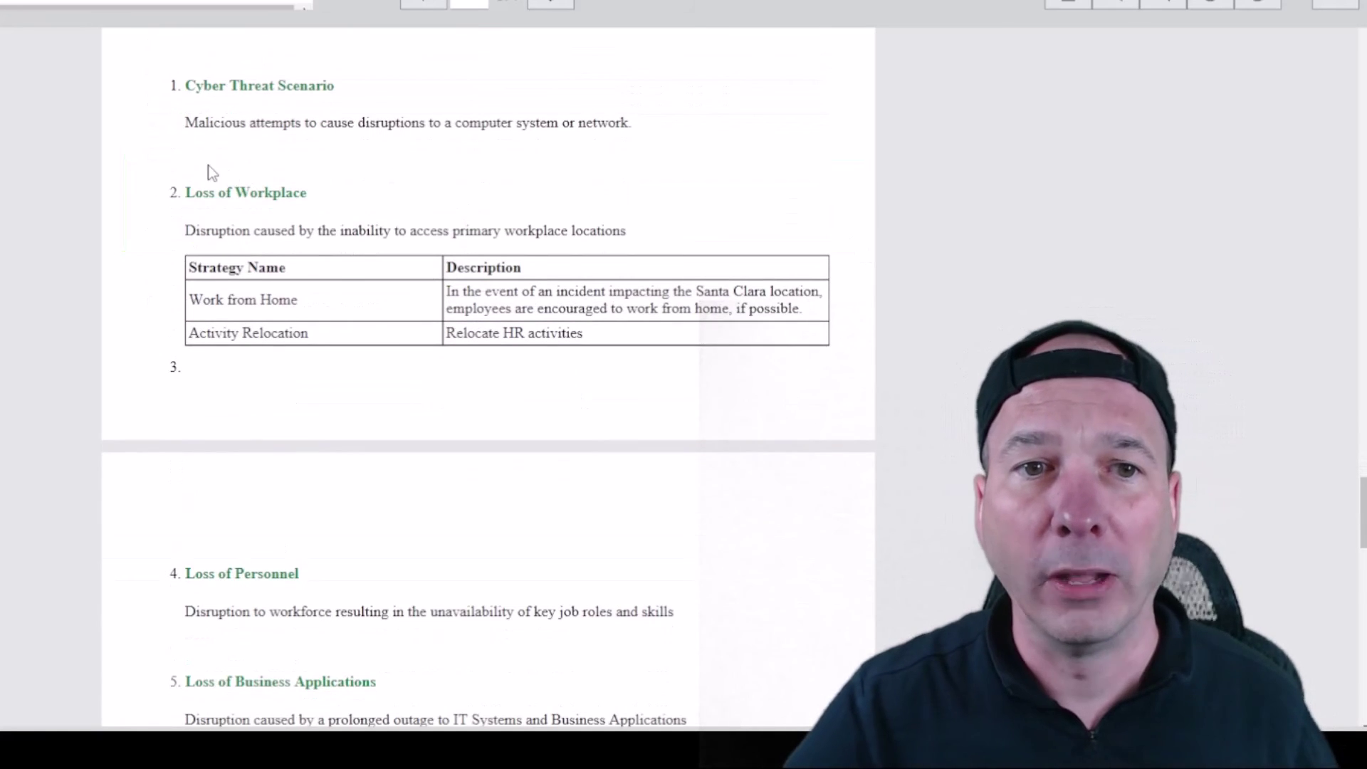
scroll(185, 254, "down", 5)
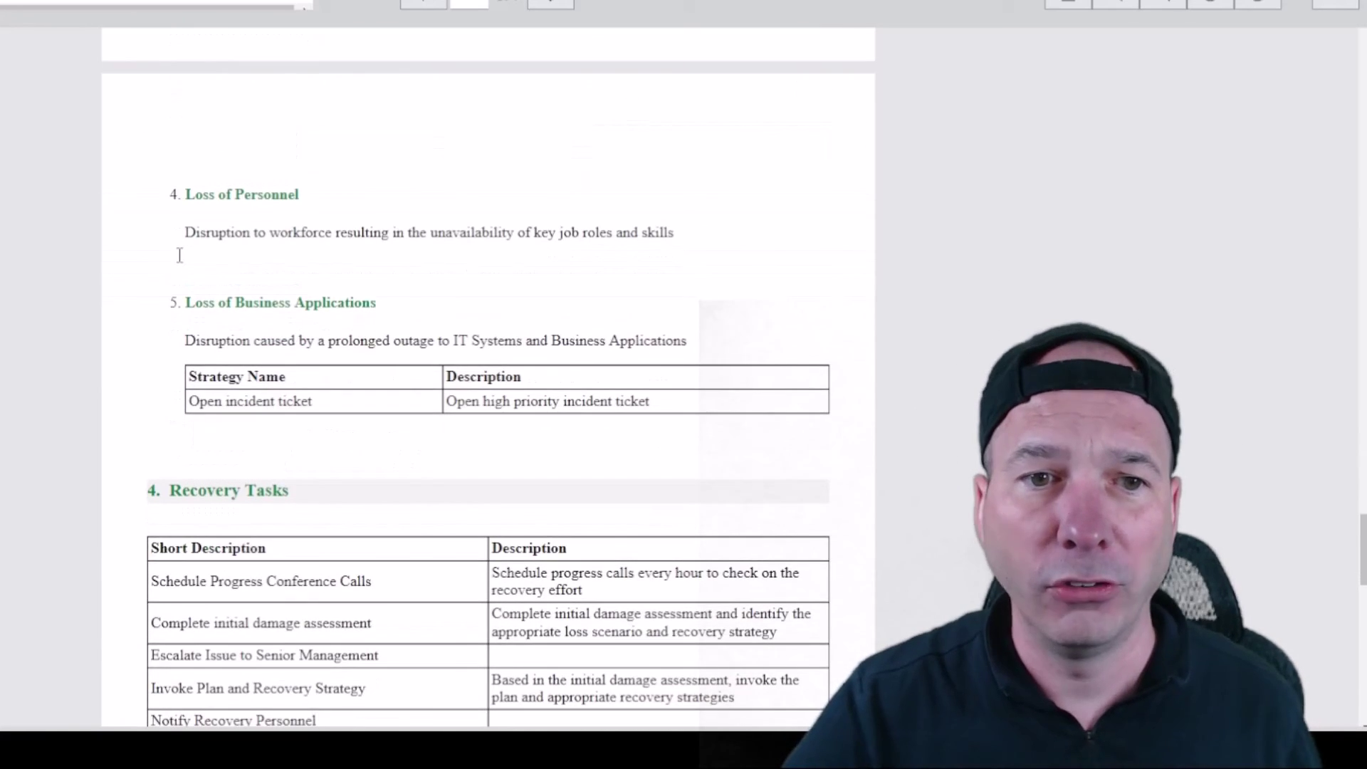
scroll(179, 254, "down", 5)
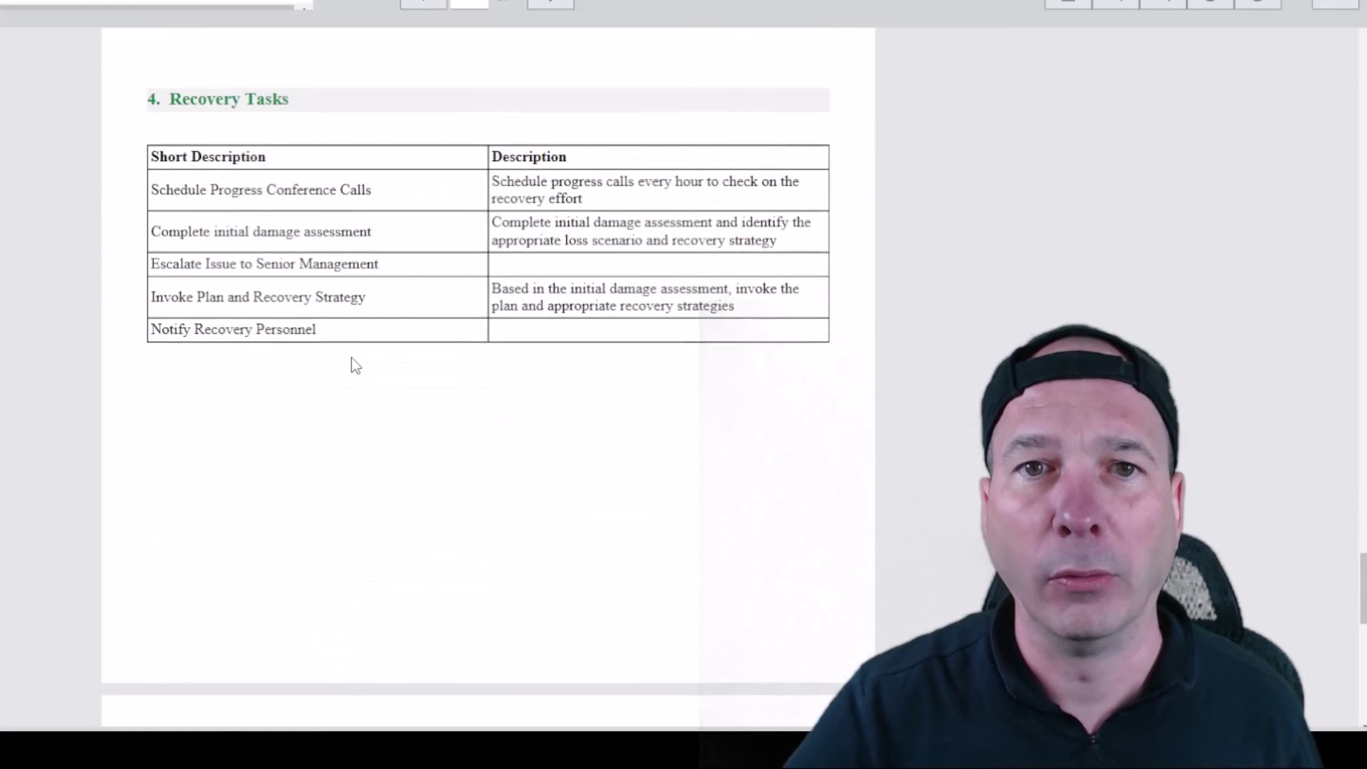
scroll(356, 365, "down", 6)
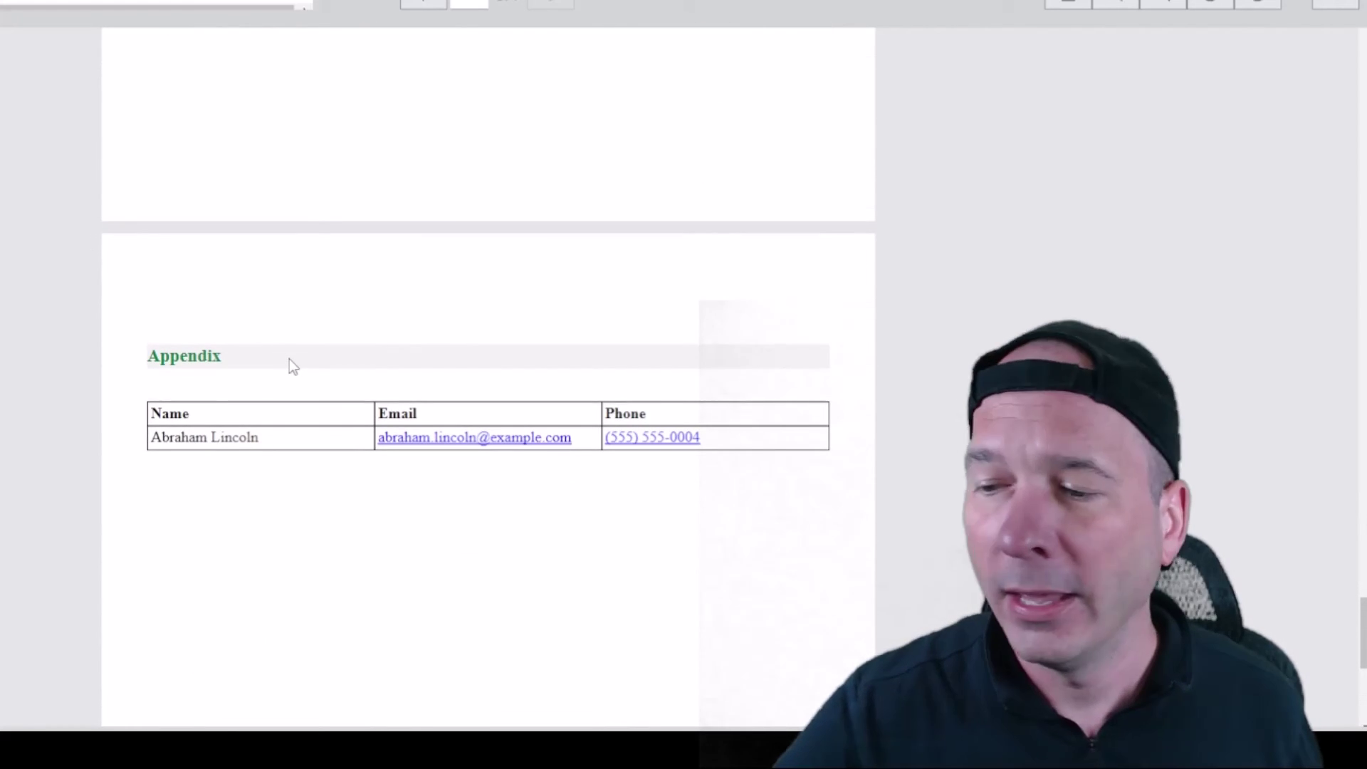
scroll(246, 370, "down", 1)
scroll(242, 370, "up", 5)
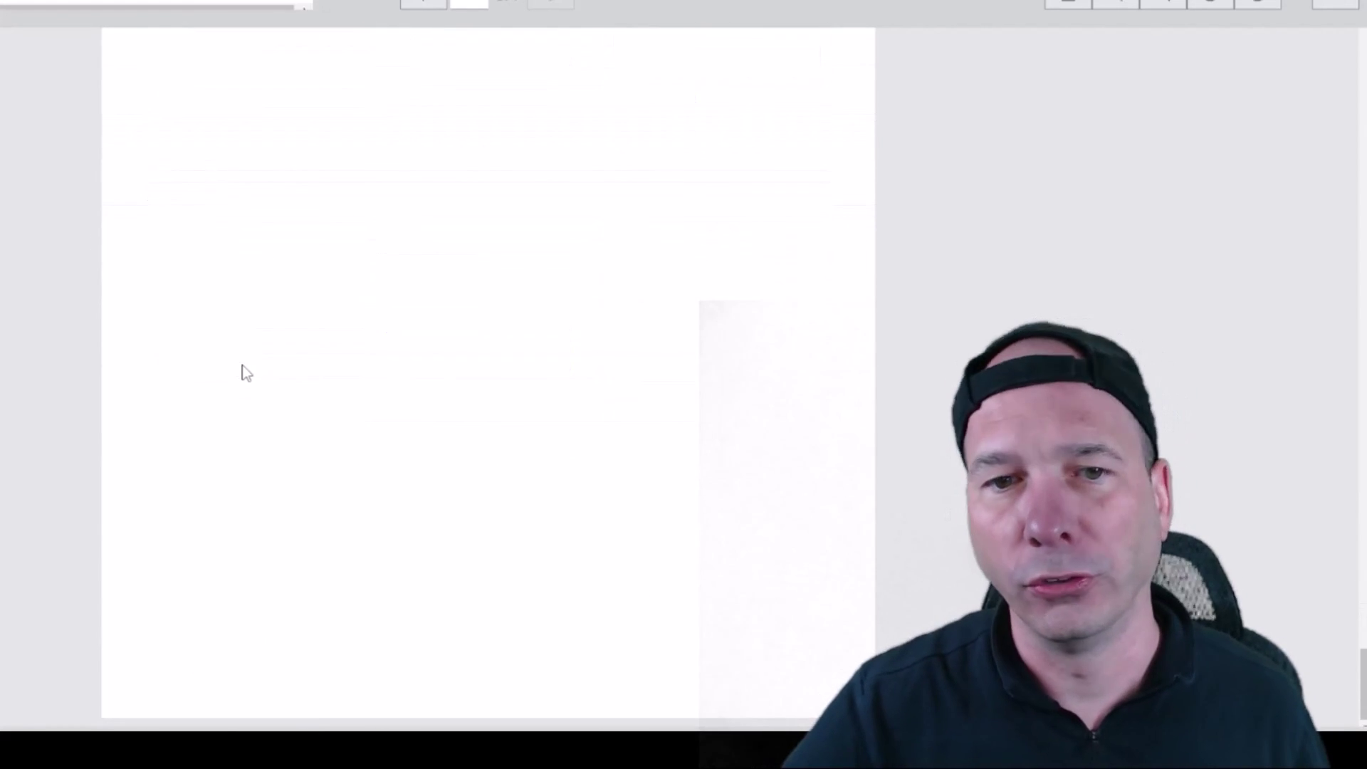
scroll(248, 379, "up", 20)
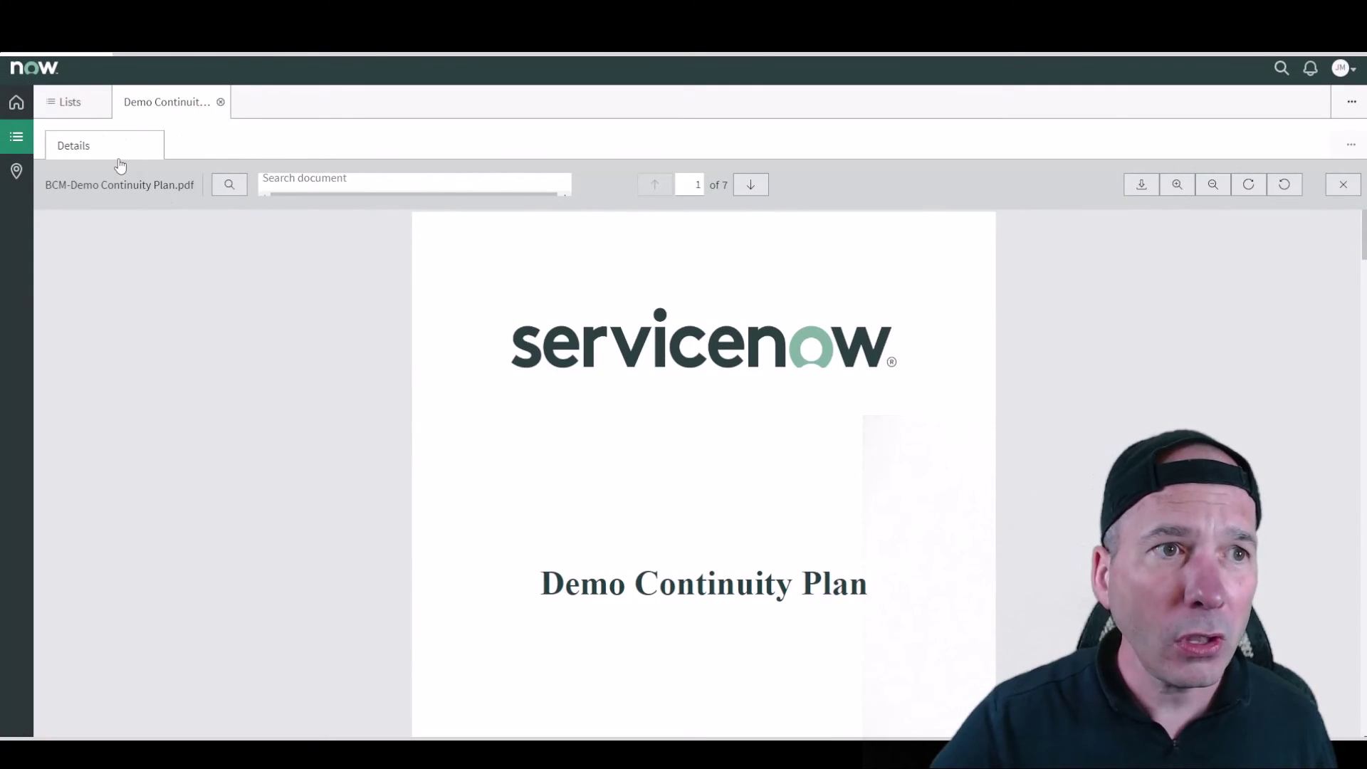
Step: Close the PDF viewer and show the Demo Continuity Plan's Overview summary
left_click(118, 155)
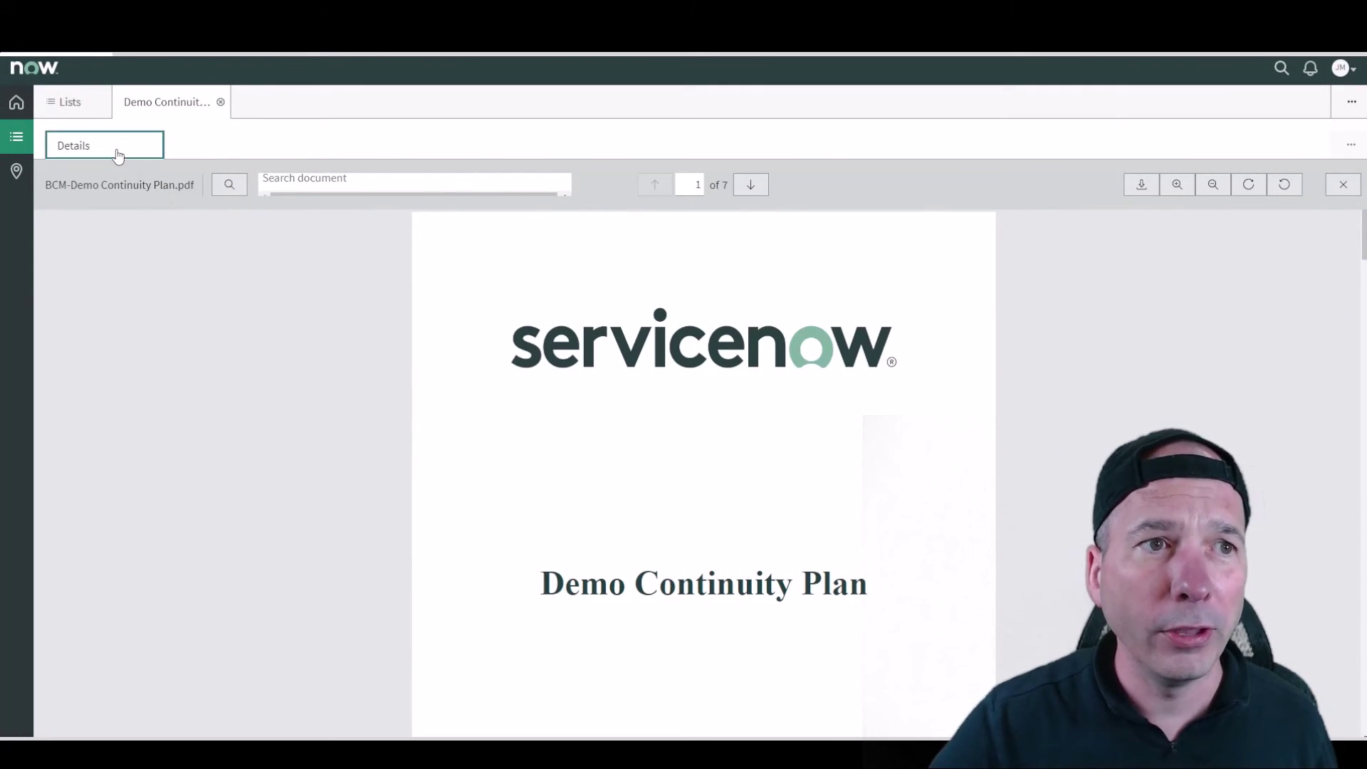
left_click(1343, 185)
left_click(86, 277)
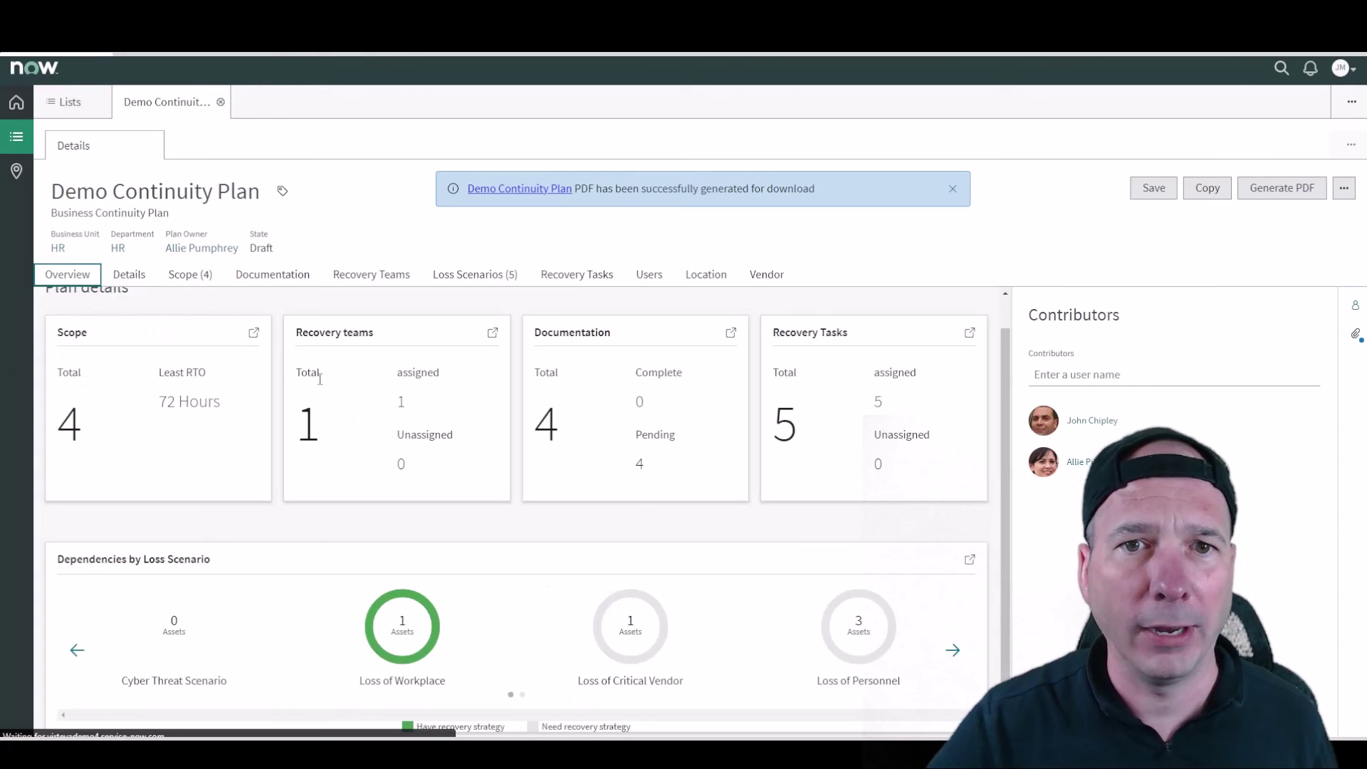